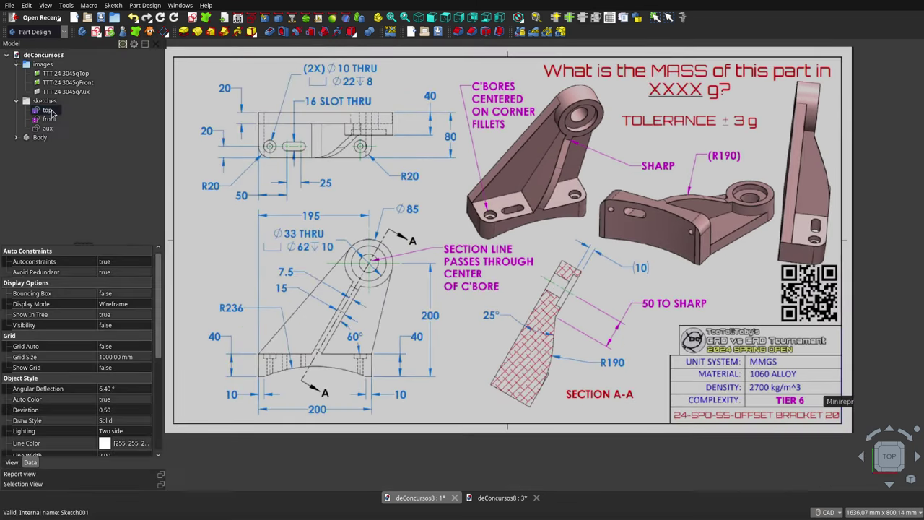
Show the top sketch and check its outline against the top-view reference image.
key("space")
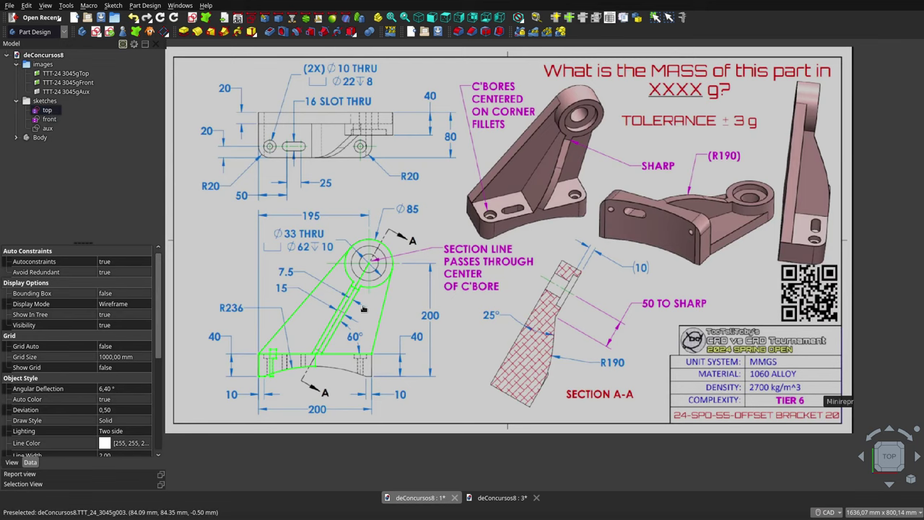
left_click(364, 308)
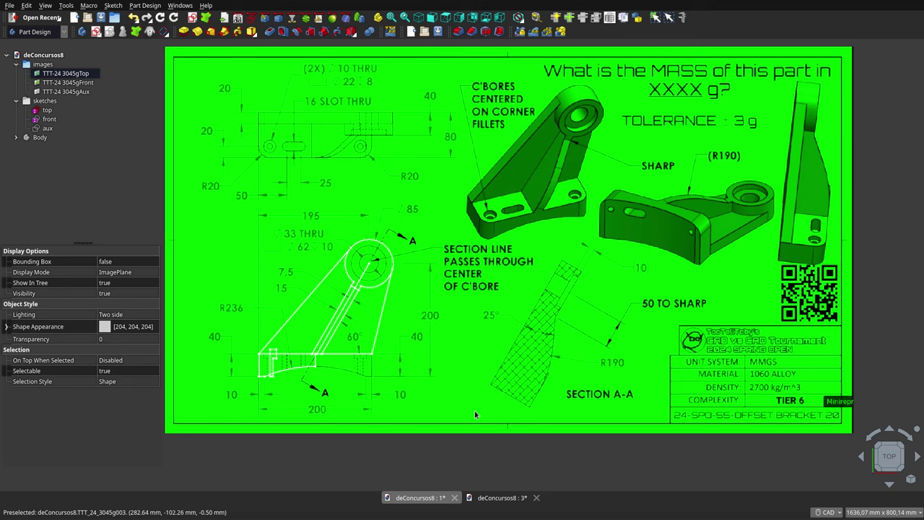
left_click(482, 465)
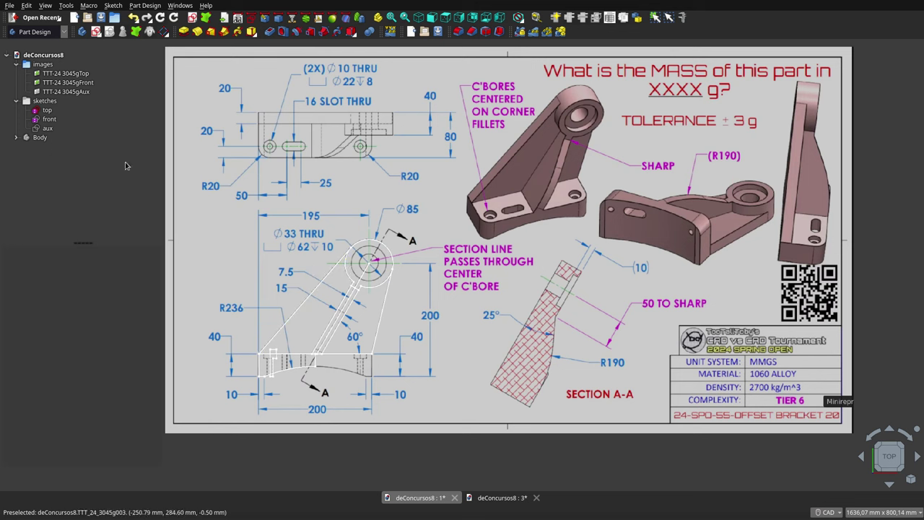
Make the front sketch visible.
left_click(46, 110)
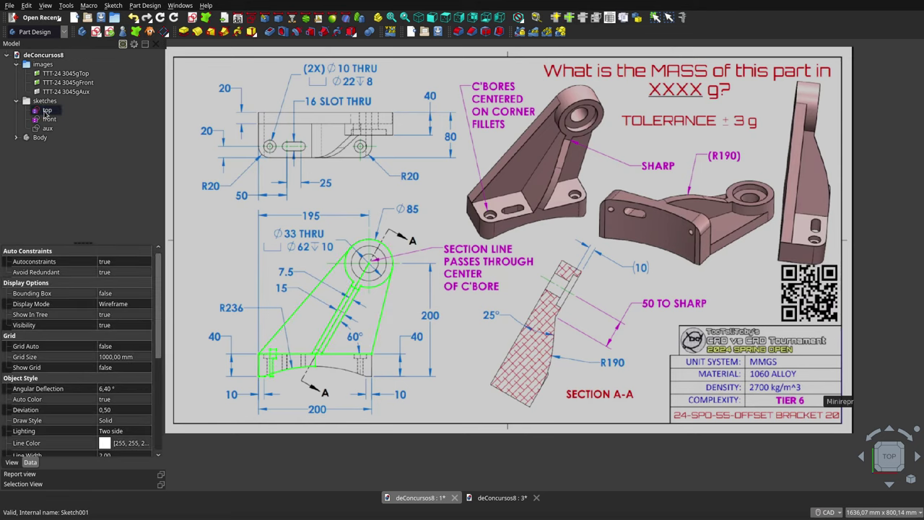
left_click(45, 119)
key("space")
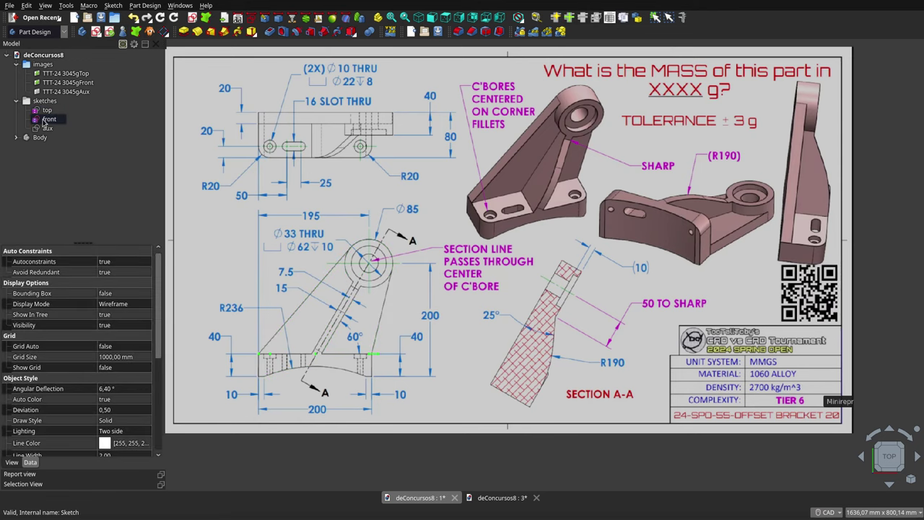
Switch to the Front view and toggle the front sketch off and back on over the front elevation.
left_click(429, 16)
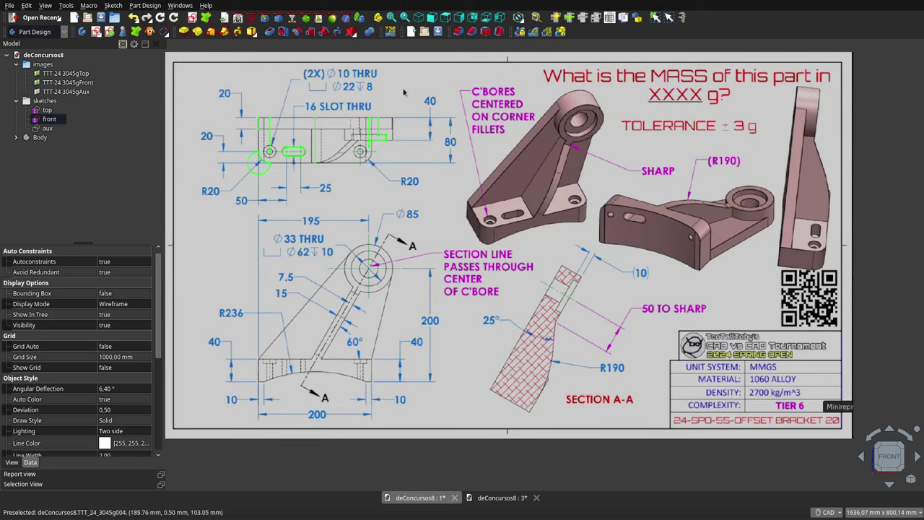
left_click(44, 119)
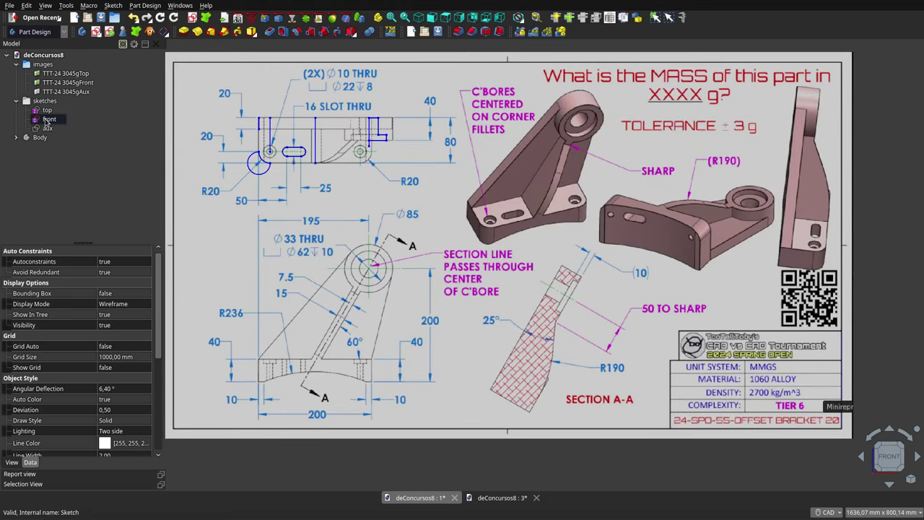
key("space")
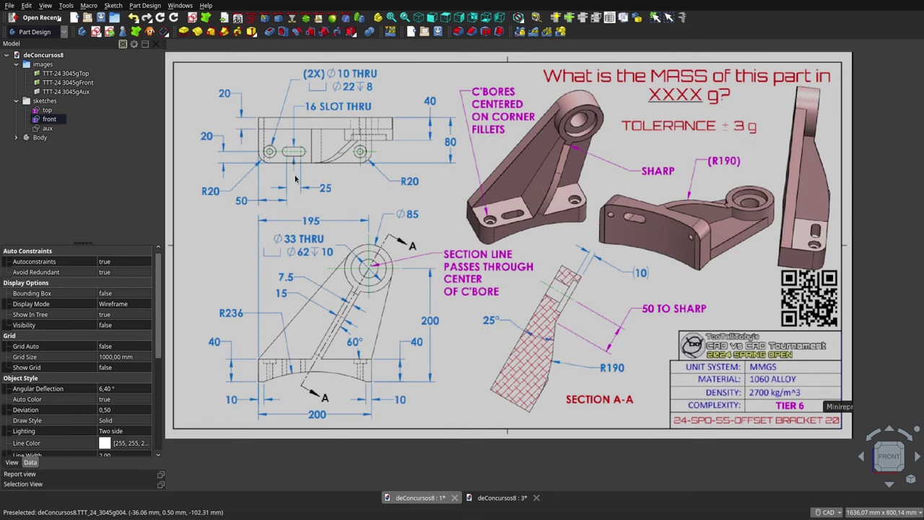
left_click(56, 121)
key("space")
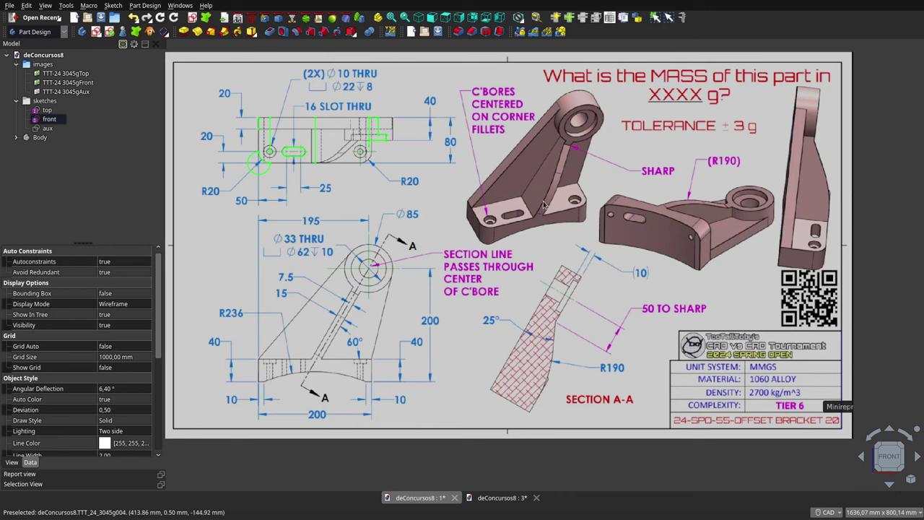
Open the aux sketch in Sketcher and zoom to inspect the bracket profile.
double_click(49, 129)
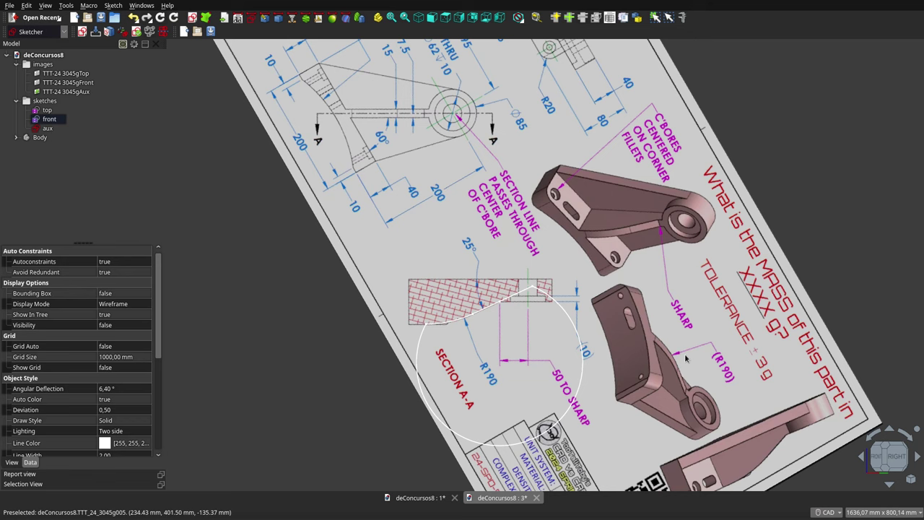
scroll(686, 359, "down", 2)
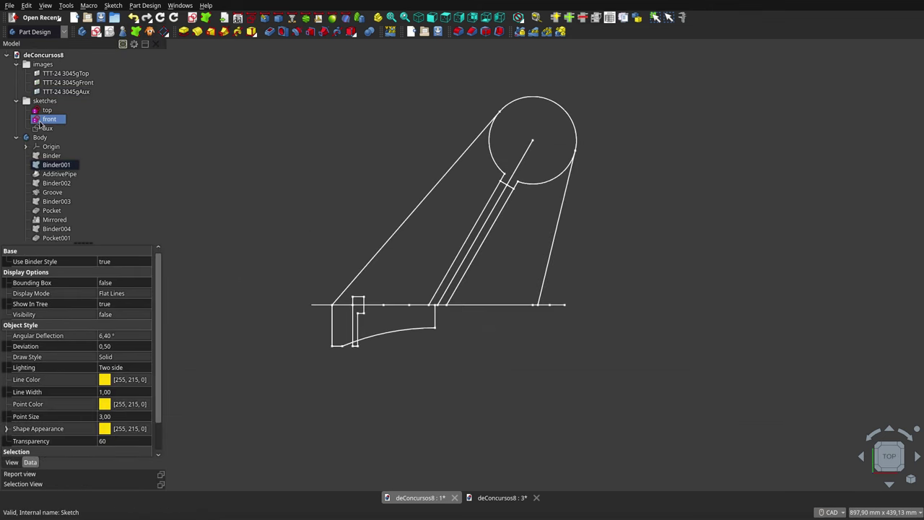
Show the Binder and Binder001 shapes and orbit slightly around the outline.
left_click(49, 156)
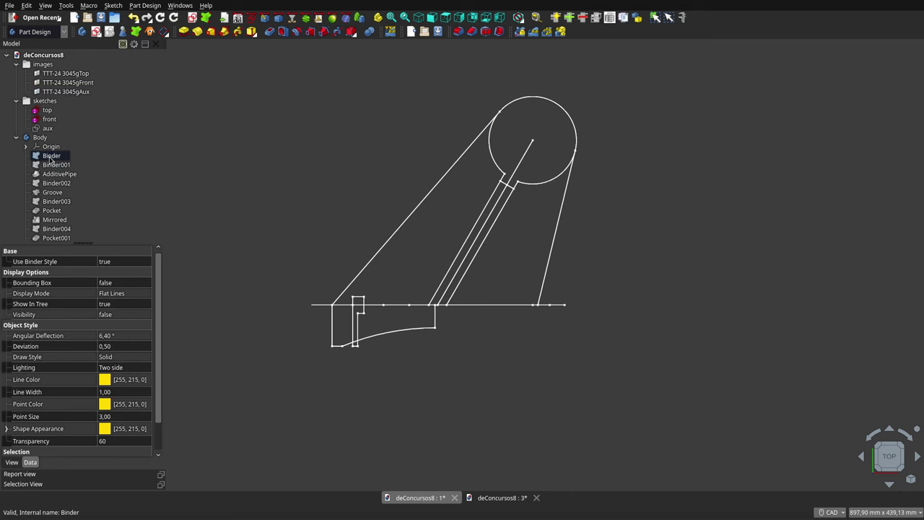
key("space")
left_click(66, 167)
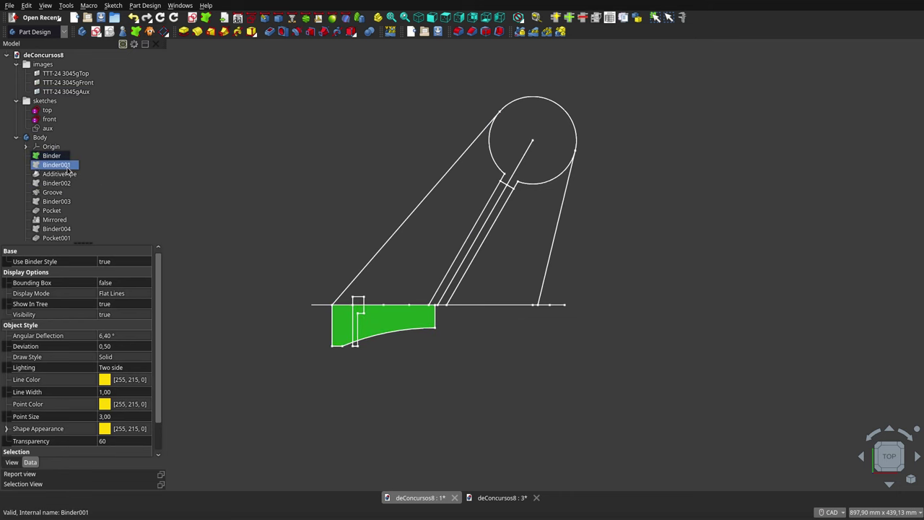
key("space")
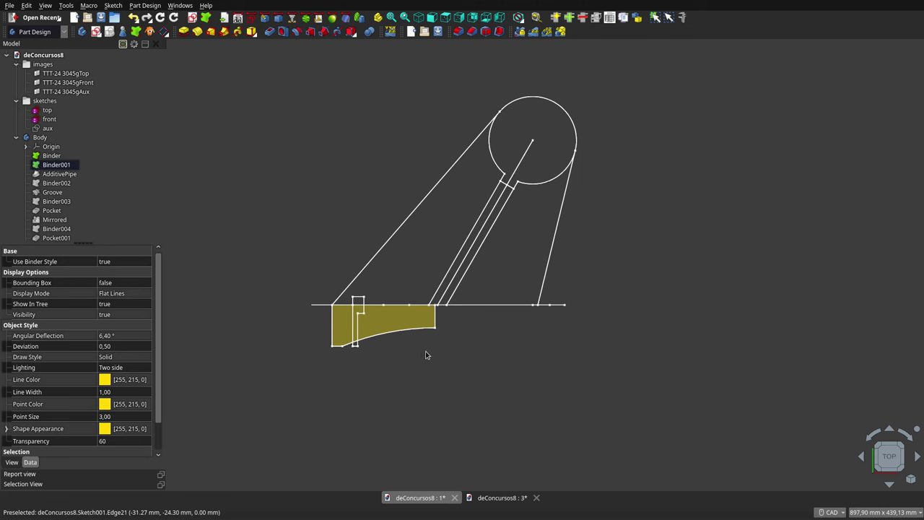
middle_click_drag(426, 352, 372, 292)
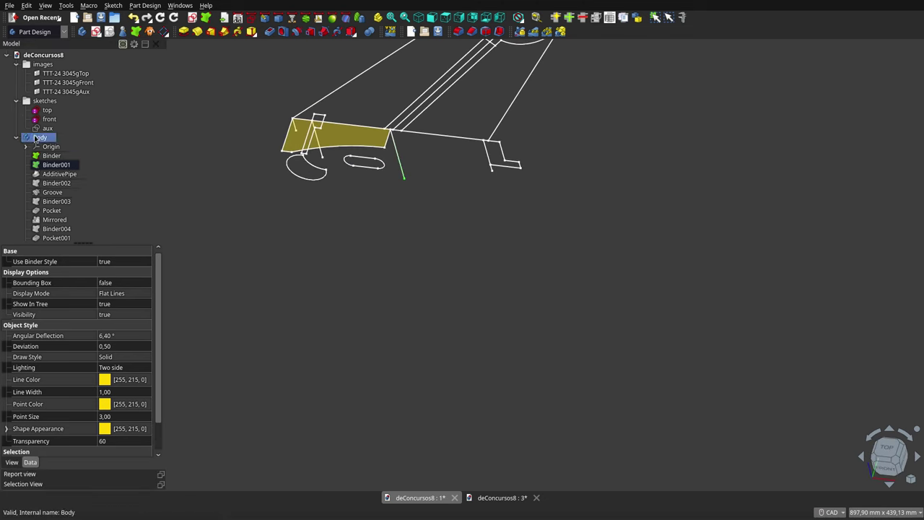
Hide the sketches group, then show the AdditivePipe solid and the Binder002 shape.
left_click(40, 101)
key("space")
key("space")
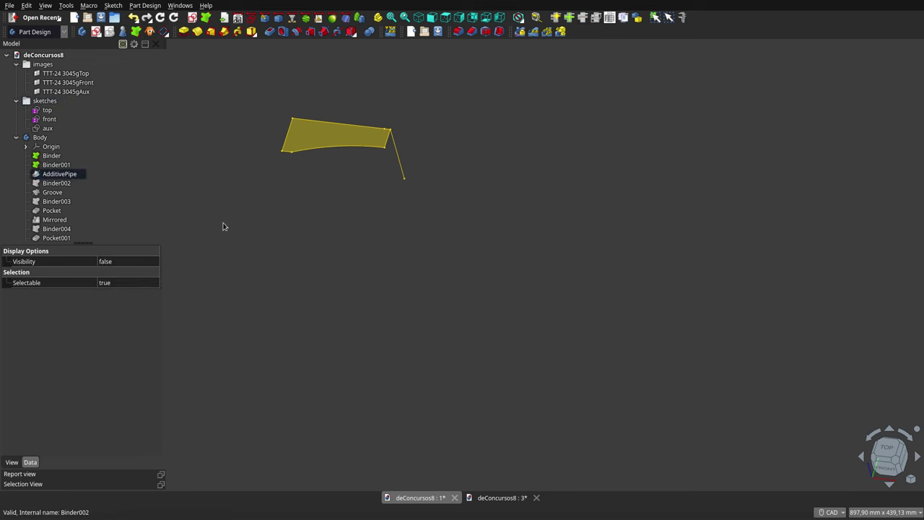
key("space")
left_click(397, 273)
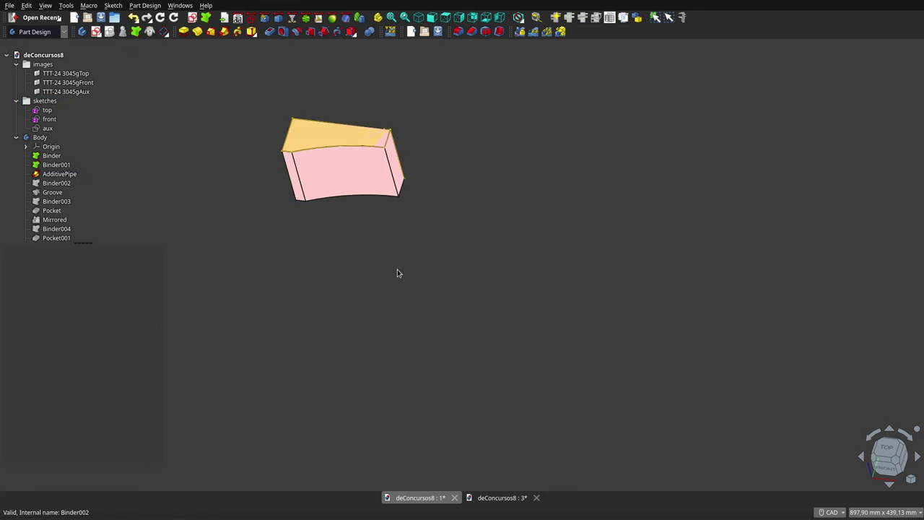
left_click(94, 193)
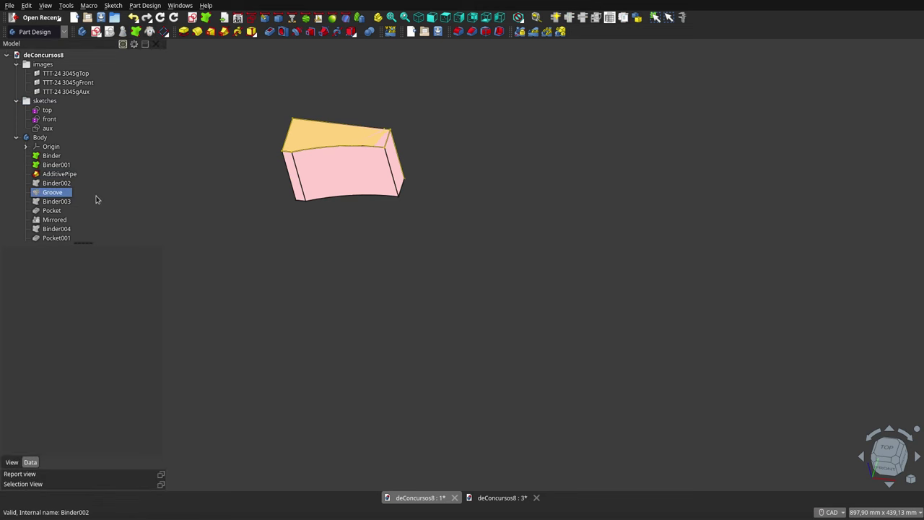
left_click(218, 166)
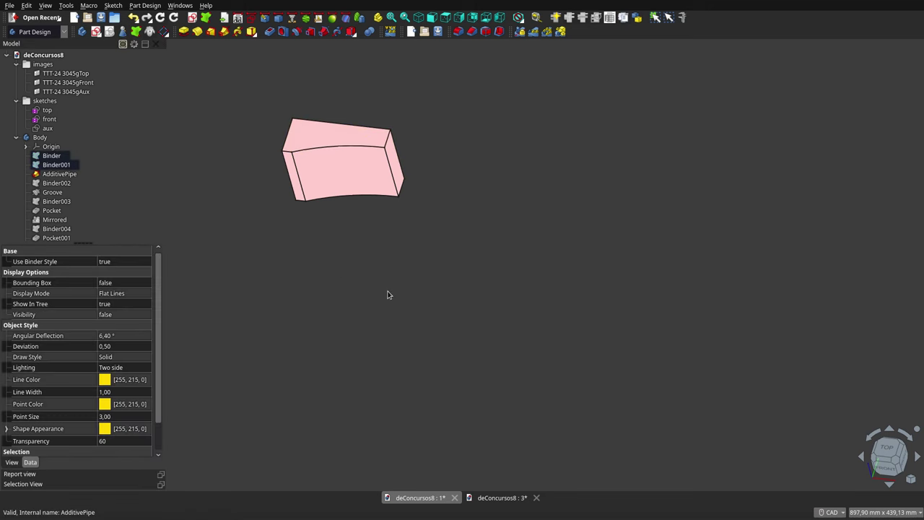
left_click(38, 186)
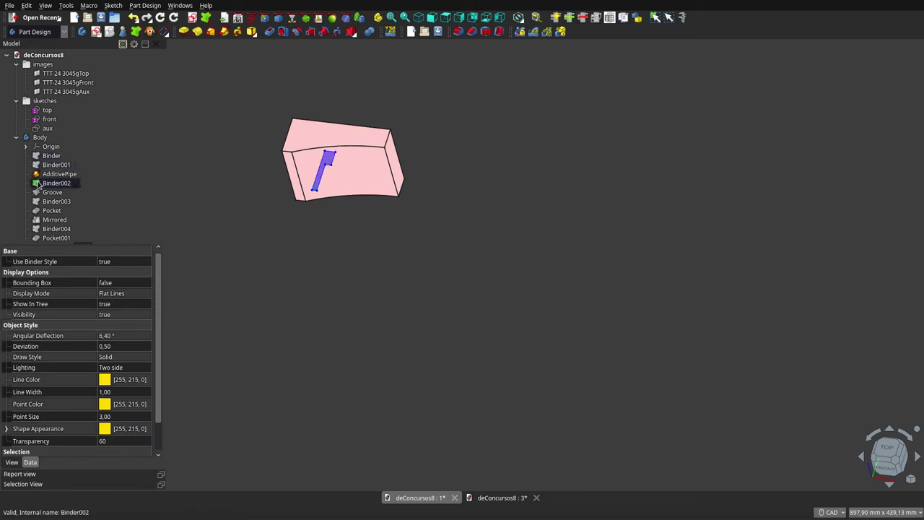
mouse_move(311, 236)
middle_mouse_down()
mouse_move(342, 200)
mouse_move(356, 320)
mouse_move(357, 206)
mouse_move(360, 283)
middle_mouse_up()
scroll(359, 283, "up", 2)
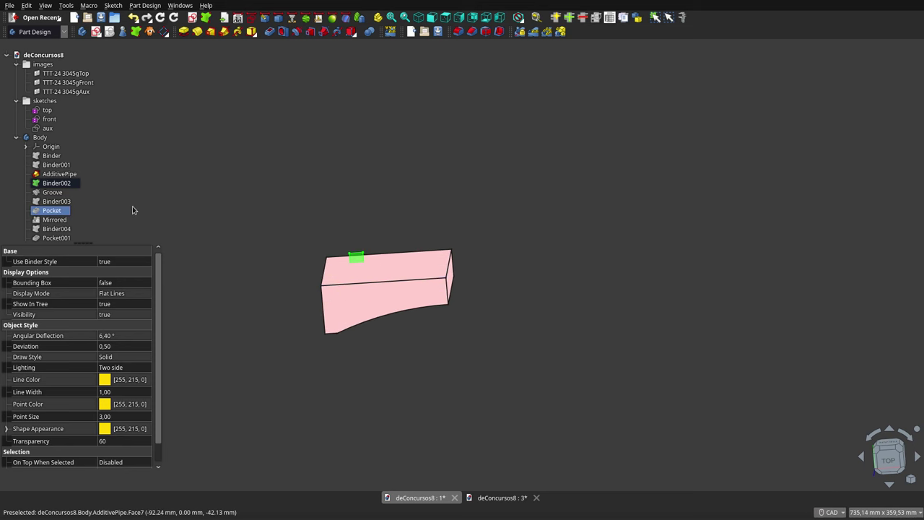
Show the Binder003 shape and orbit the part to inspect it.
left_click(52, 193)
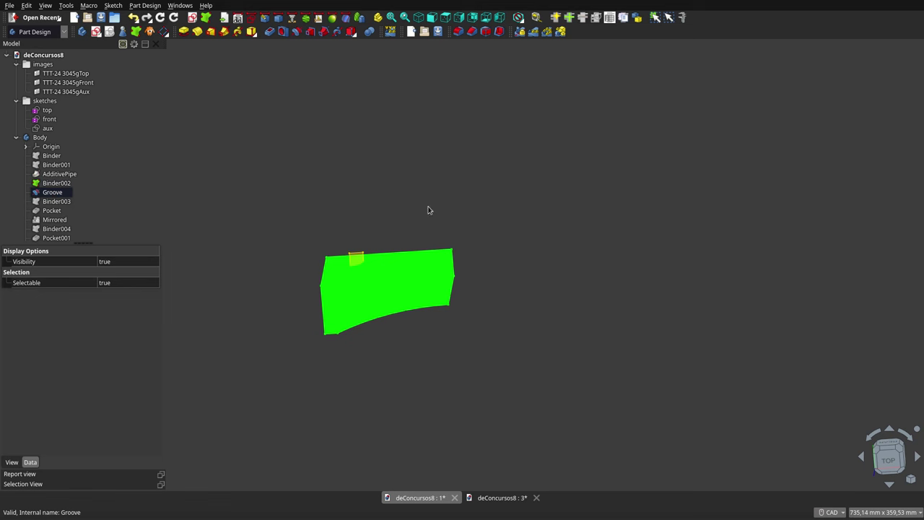
left_click(361, 182)
mouse_move(384, 226)
middle_mouse_down()
mouse_move(390, 262)
mouse_move(402, 134)
mouse_move(392, 190)
middle_mouse_up()
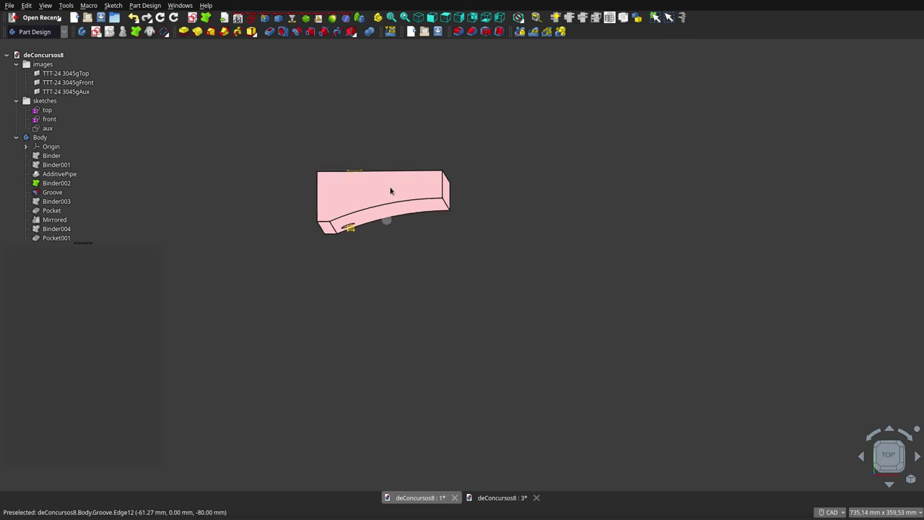
left_click(62, 186)
left_click(62, 202)
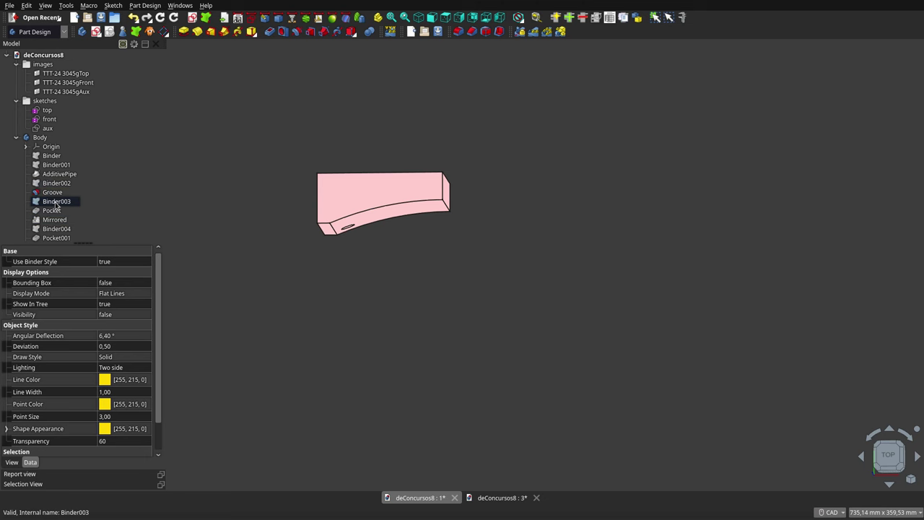
key("space")
middle_click_drag(439, 248, 449, 305)
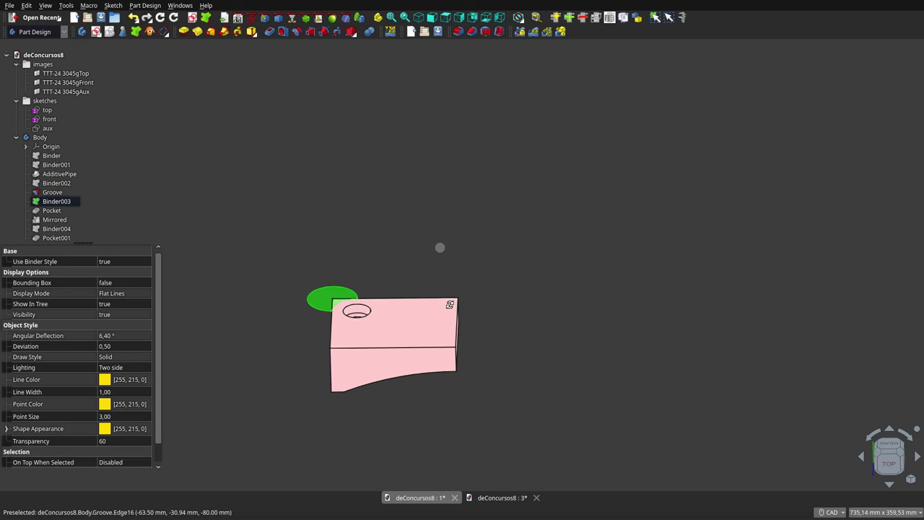
scroll(419, 231, "down", 3)
middle_click_drag(419, 231, 423, 254)
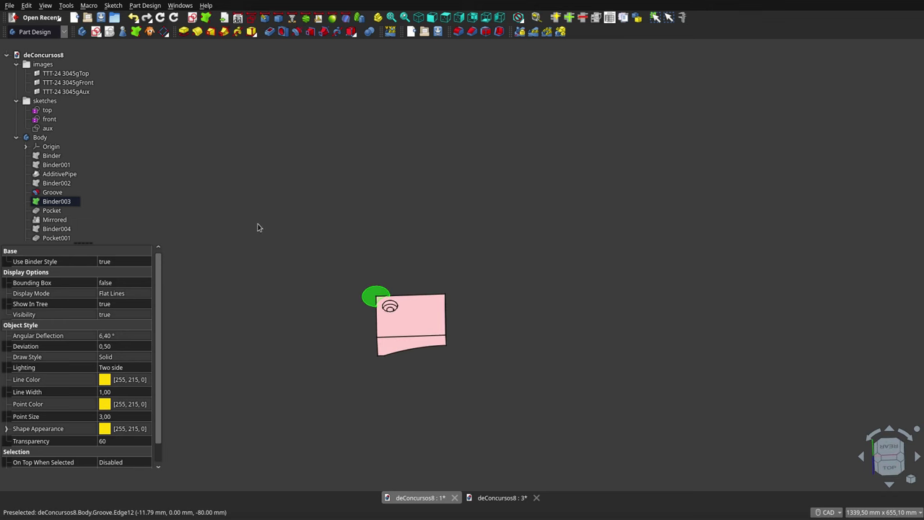
Show the Pocket feature and orbit to see the plate's counterbored hole.
left_click(57, 210)
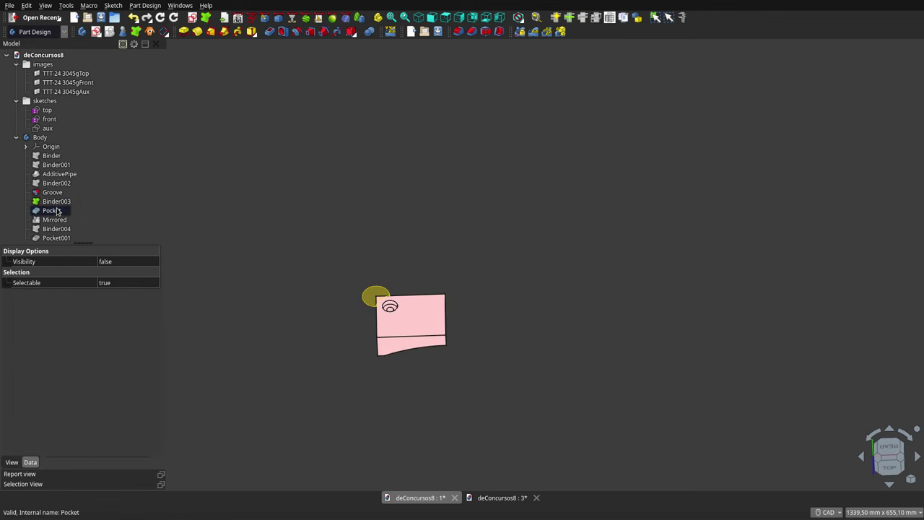
key("space")
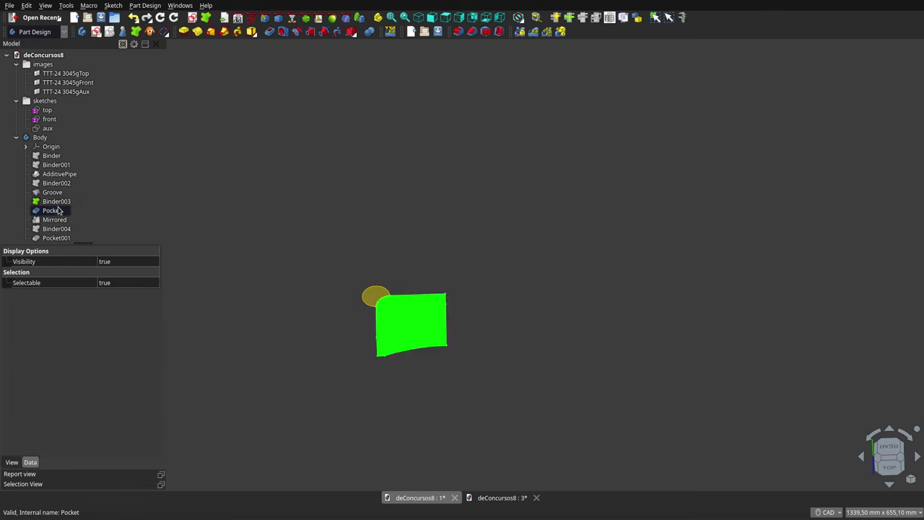
left_click(56, 201)
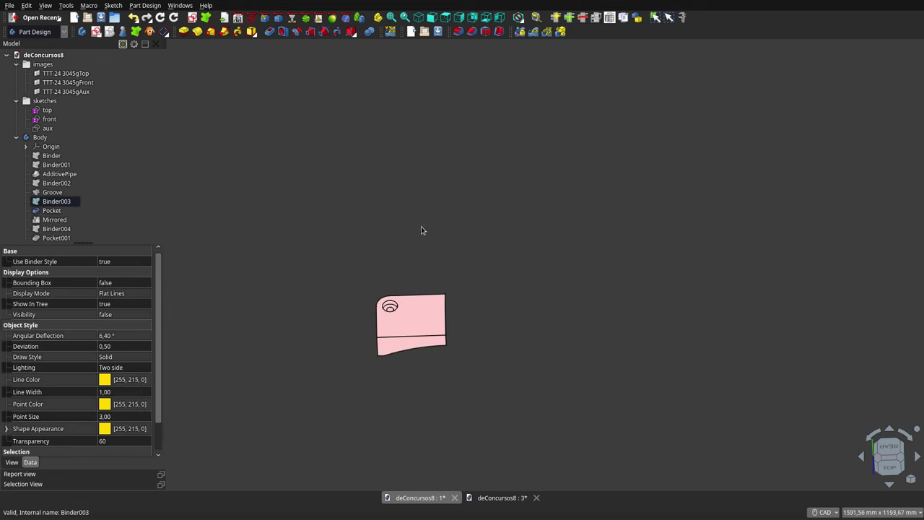
mouse_move(422, 227)
middle_mouse_down()
mouse_move(431, 291)
mouse_move(413, 145)
mouse_move(405, 205)
mouse_move(448, 233)
mouse_move(425, 214)
mouse_move(409, 142)
mouse_move(431, 157)
mouse_move(380, 208)
middle_mouse_up()
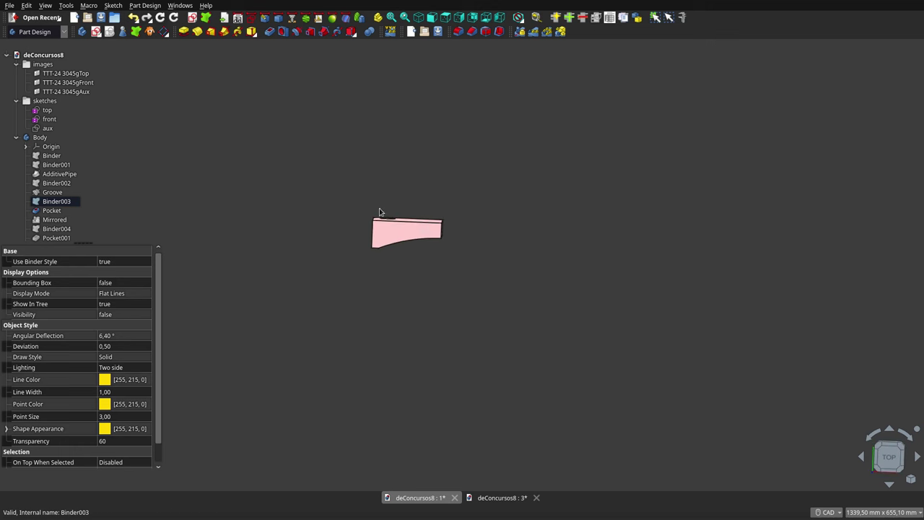
Show the TTT-24 3045gTop image, compare it in Top view, then hide it.
left_click(56, 226, "ctrl")
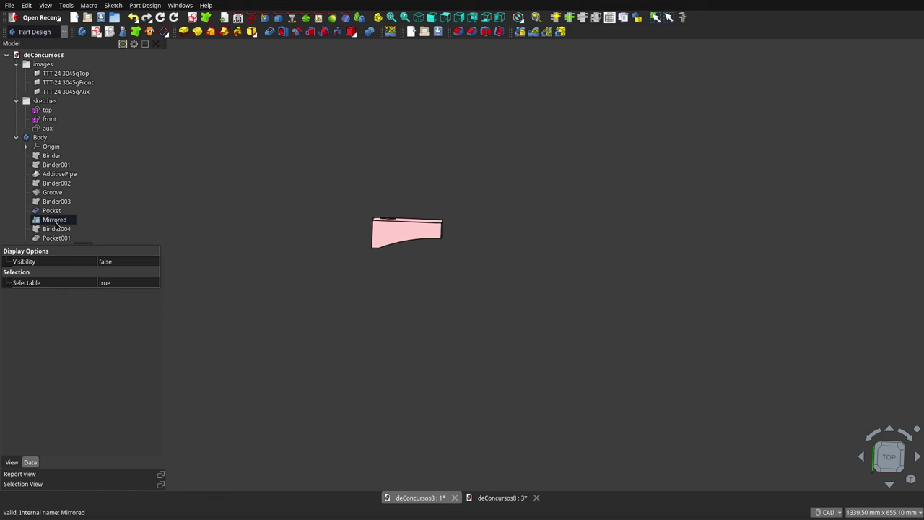
left_click(57, 224)
mouse_move(429, 193)
middle_mouse_down()
mouse_move(430, 236)
mouse_move(427, 195)
middle_mouse_up()
left_click(77, 75)
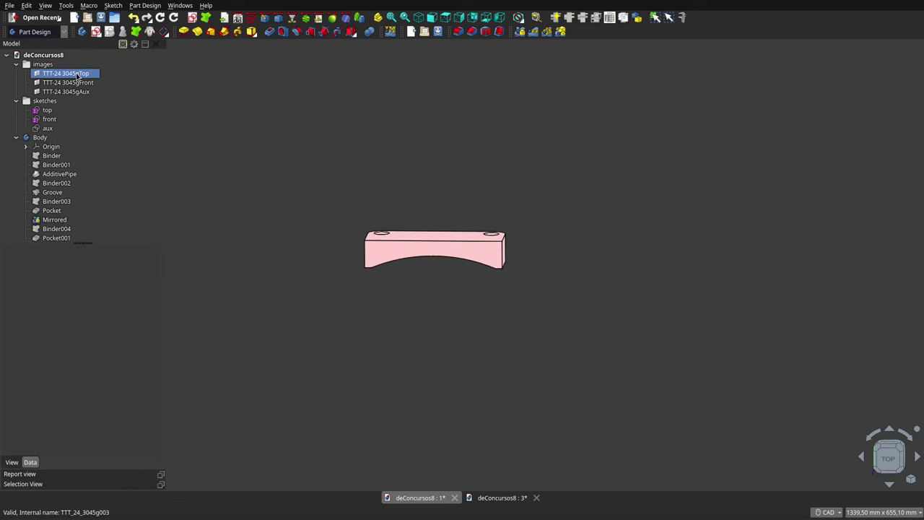
key("space")
middle_click_drag(402, 156, 454, 214)
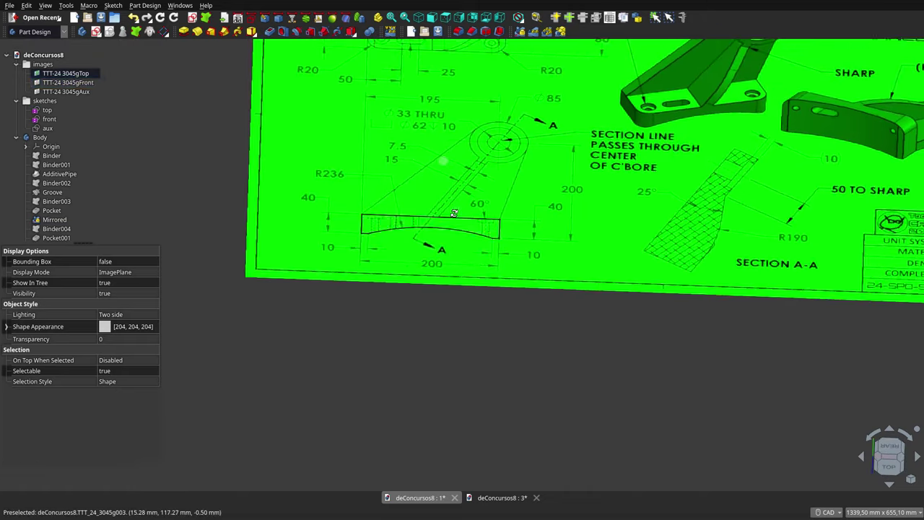
key("2")
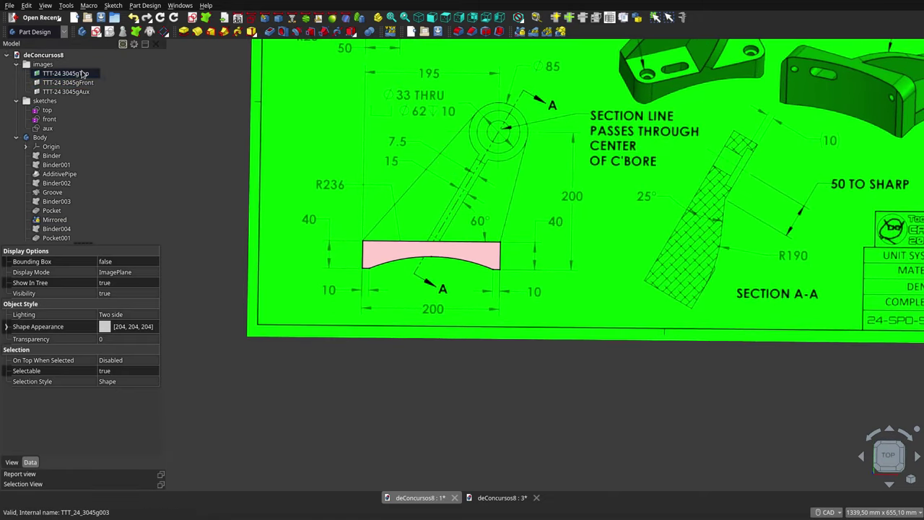
key("space")
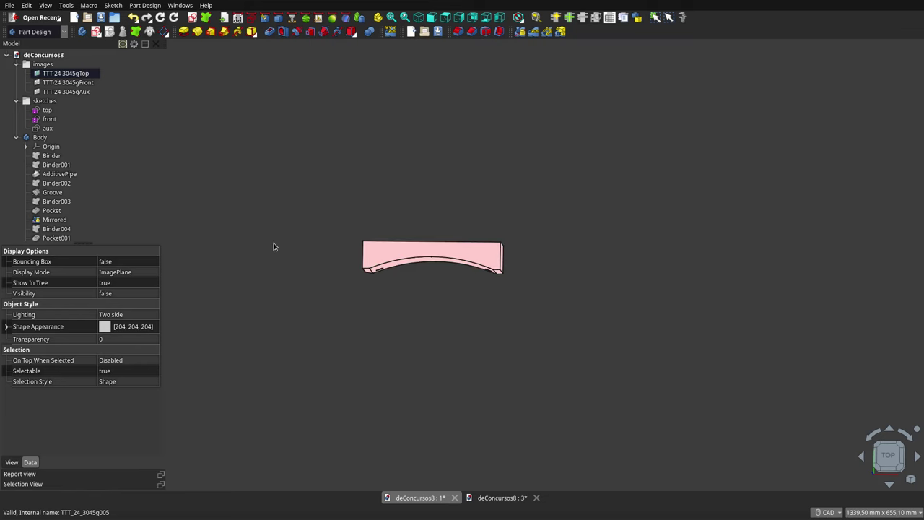
Select Binder004 and tilt the part to view its top face.
left_click(69, 228)
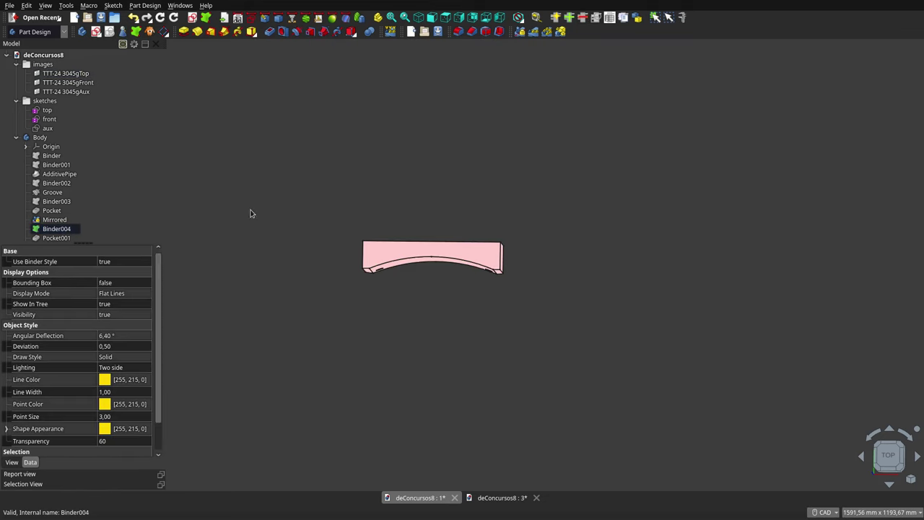
mouse_move(402, 182)
middle_mouse_down()
mouse_move(419, 320)
mouse_move(393, 309)
middle_mouse_up()
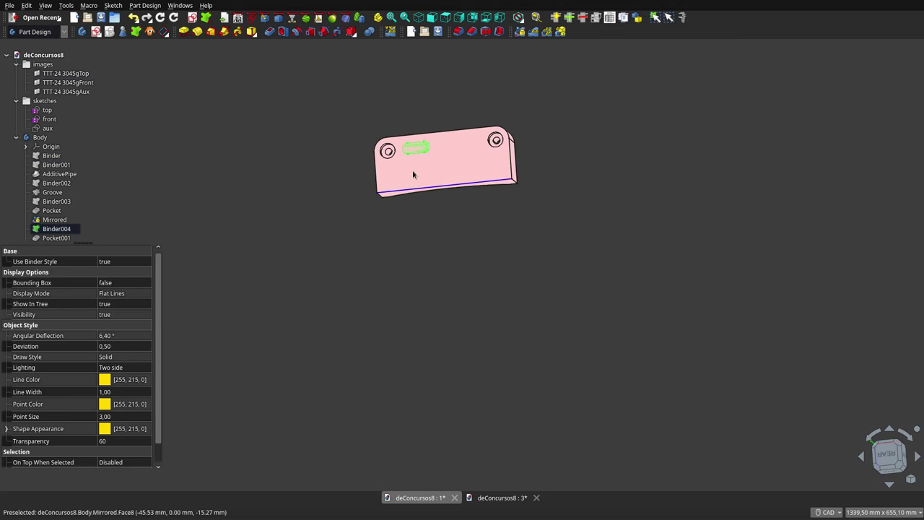
scroll(82, 200, "down", 1)
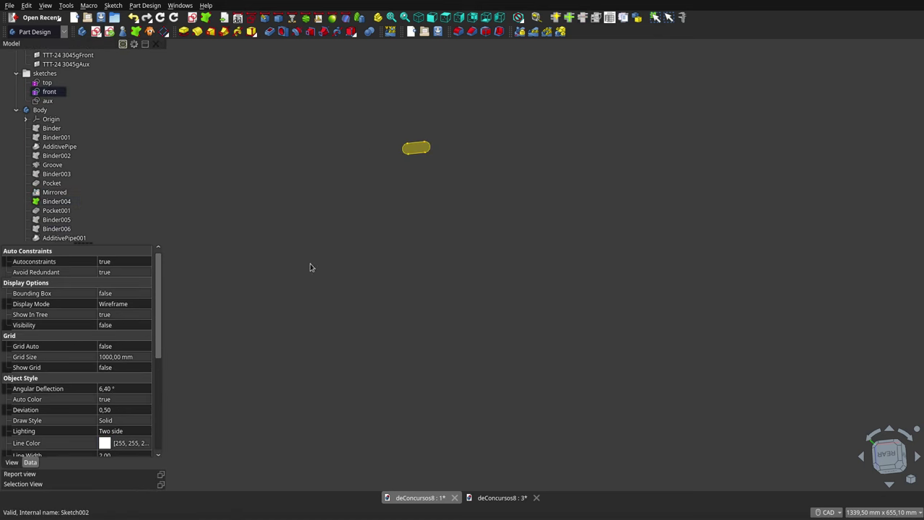
Show the front sketch and the Pocket001 solid, orbiting to see the top holes.
key("space")
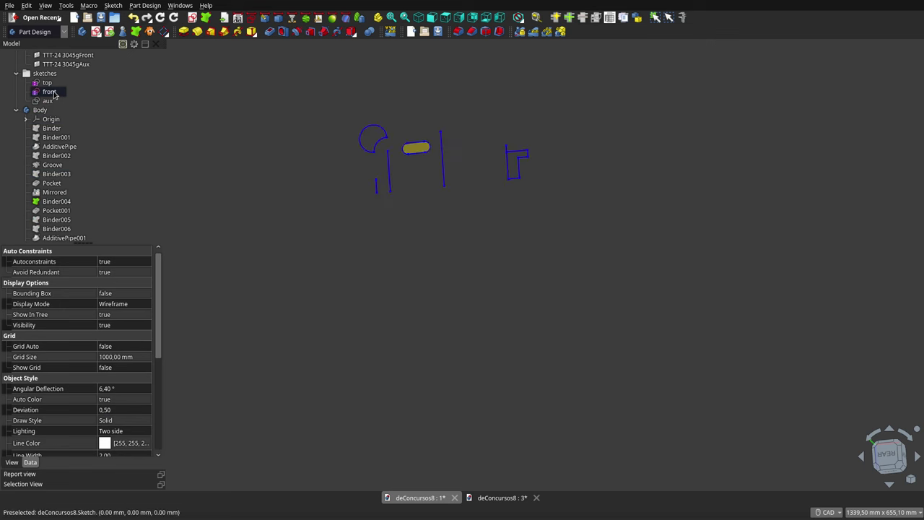
left_click(435, 243)
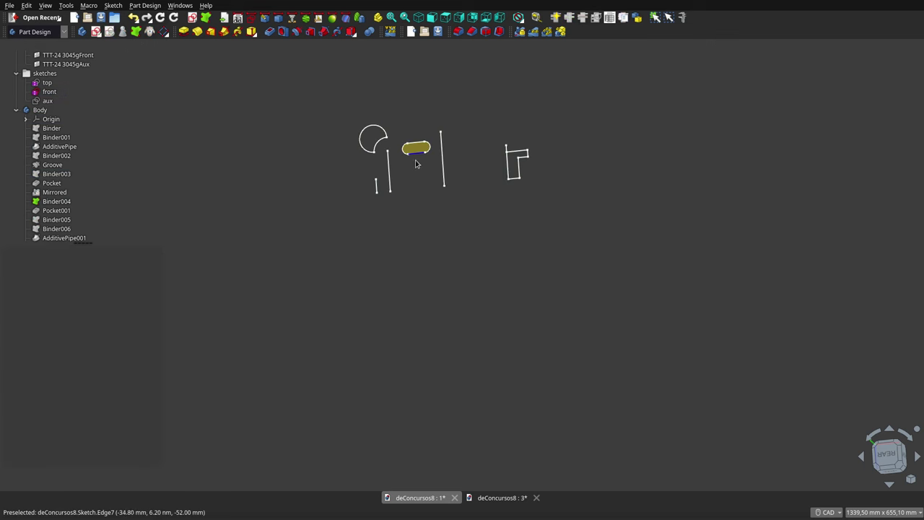
left_click(76, 211)
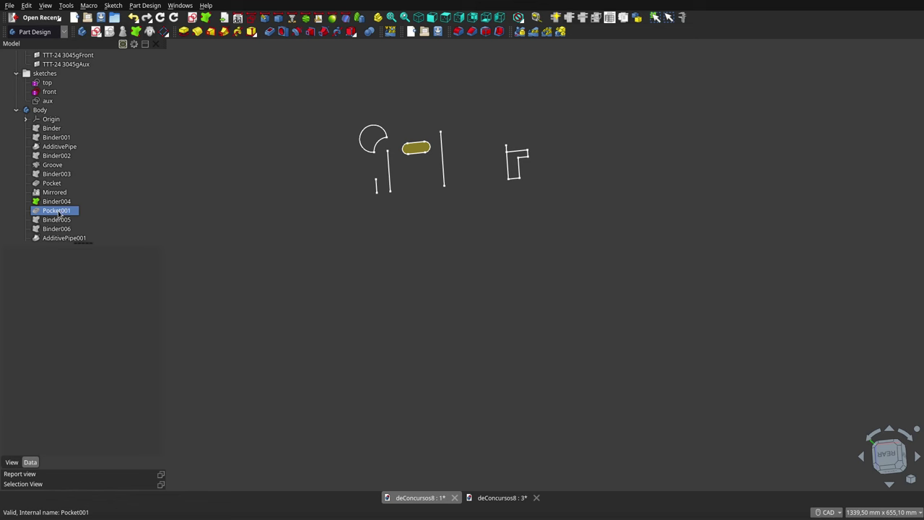
key("space")
mouse_move(410, 243)
middle_mouse_down()
mouse_move(423, 109)
mouse_move(426, 161)
mouse_move(438, 123)
middle_mouse_up()
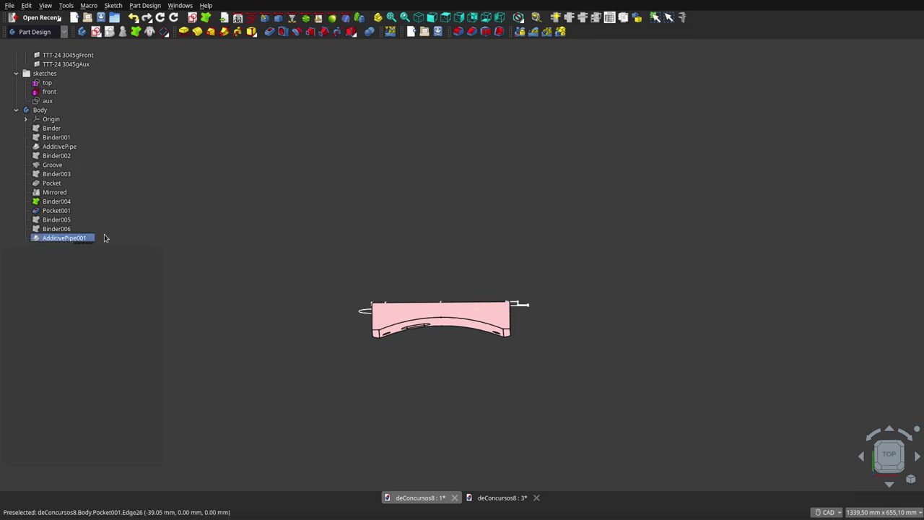
Show the Binder005 rib path and hide Binder004 and Pocket001.
left_click(62, 228)
left_click(63, 220)
key("space")
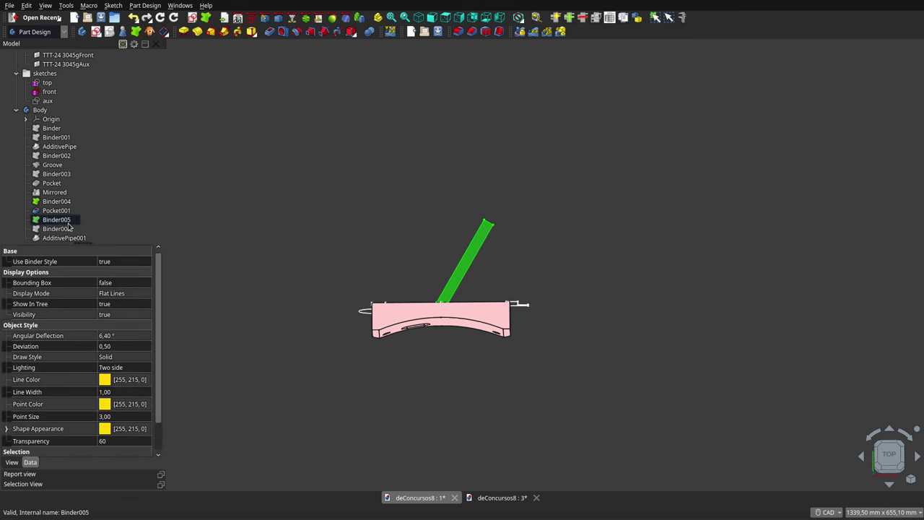
middle_click_drag(487, 378, 370, 326)
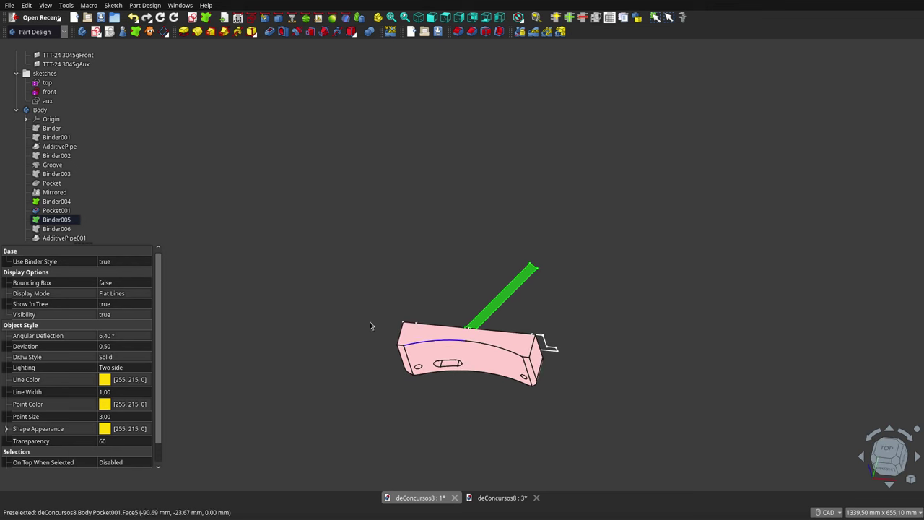
left_click(62, 229)
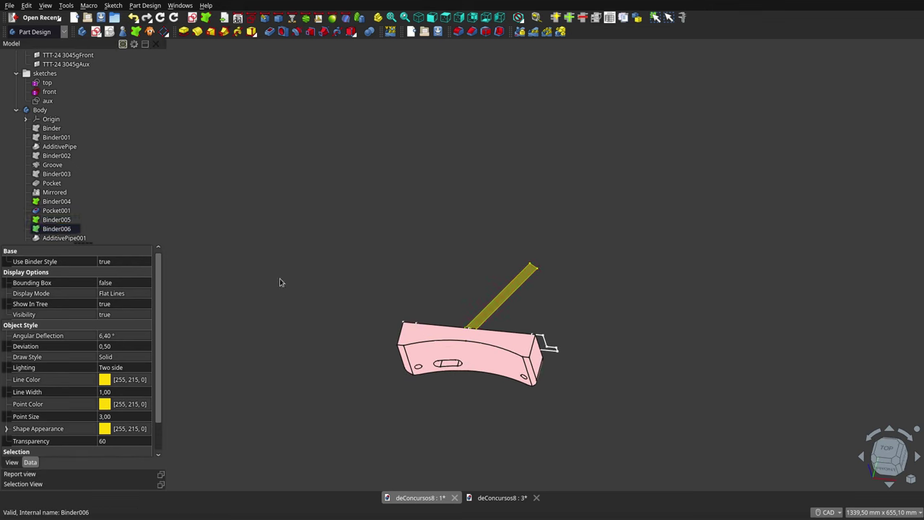
left_click(51, 220)
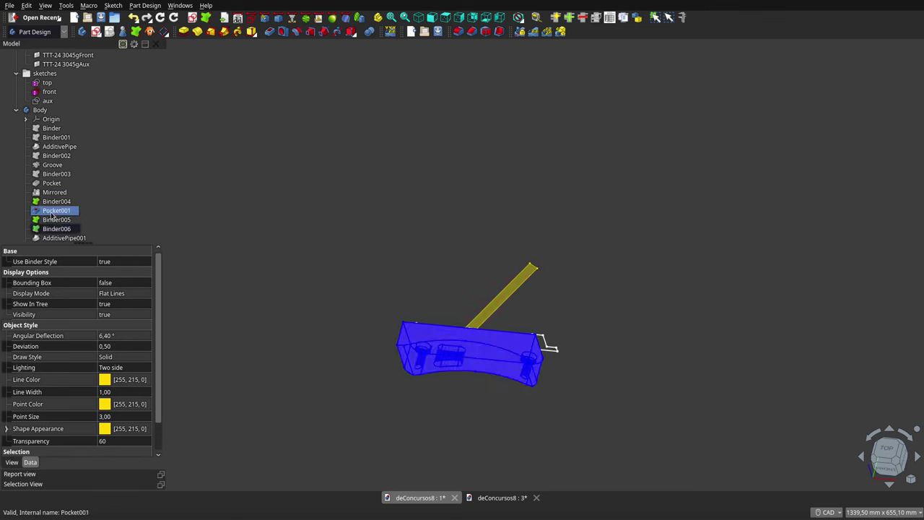
left_click(56, 210)
key("space")
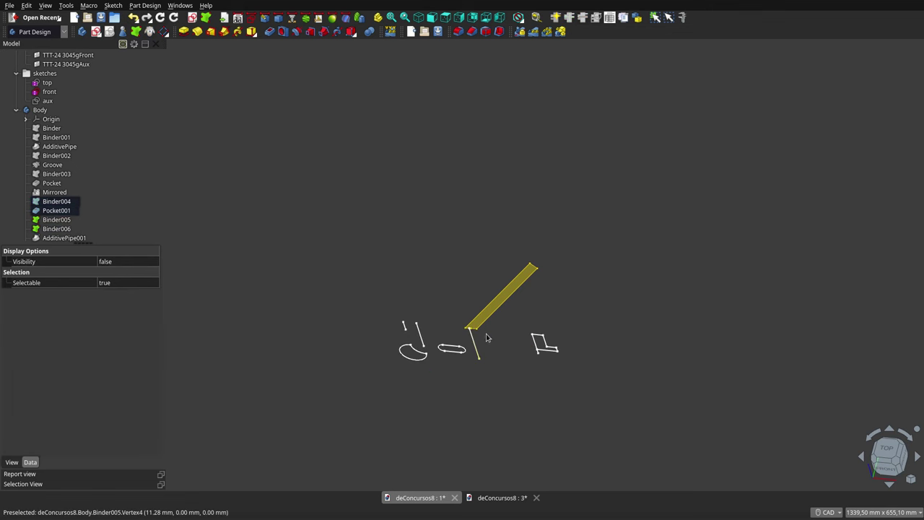
Hide the whole sketches group.
left_click(34, 92)
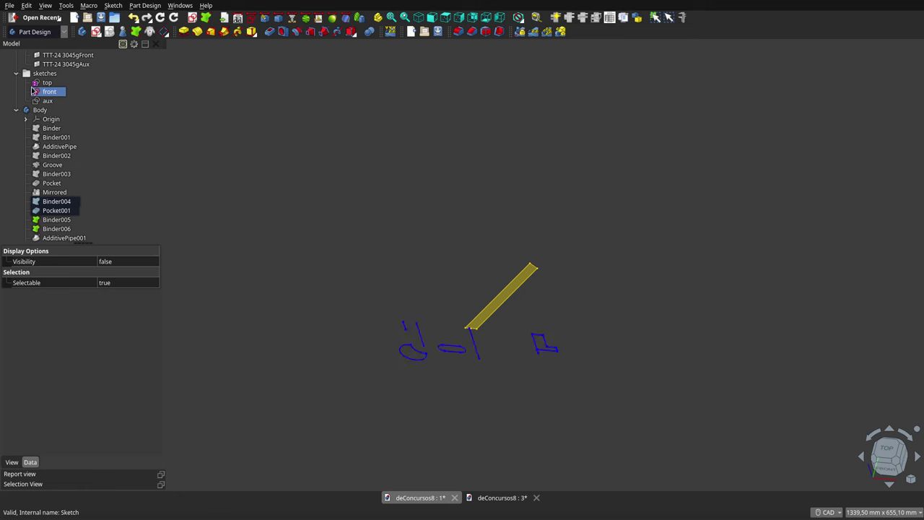
left_click(33, 75)
key("space")
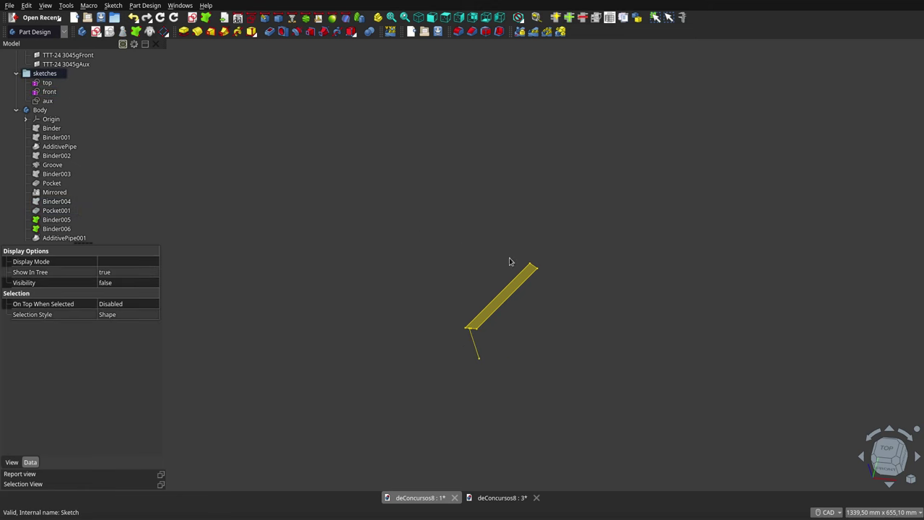
middle_click_drag(524, 307, 559, 330)
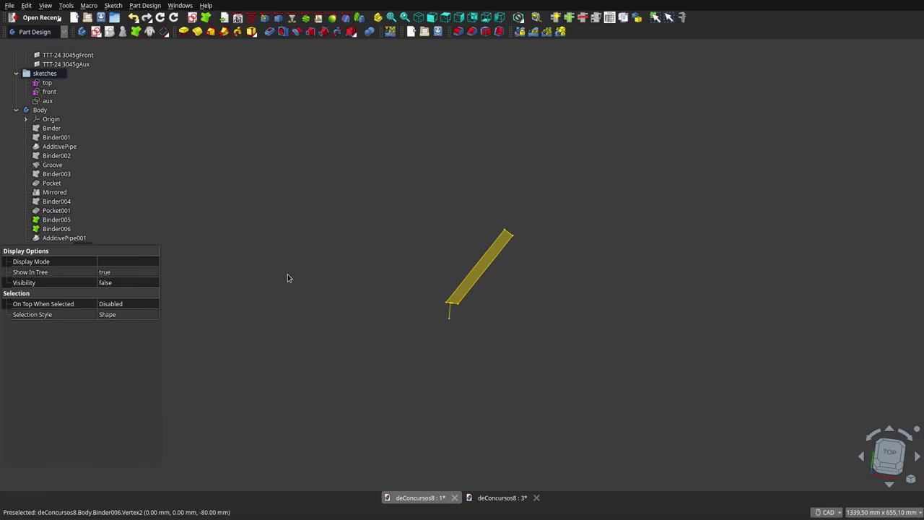
Create Binder007 from AdditivePipe001, then hide Binder005 and Binder006 and inspect the arm.
left_click(81, 239)
left_click(583, 17)
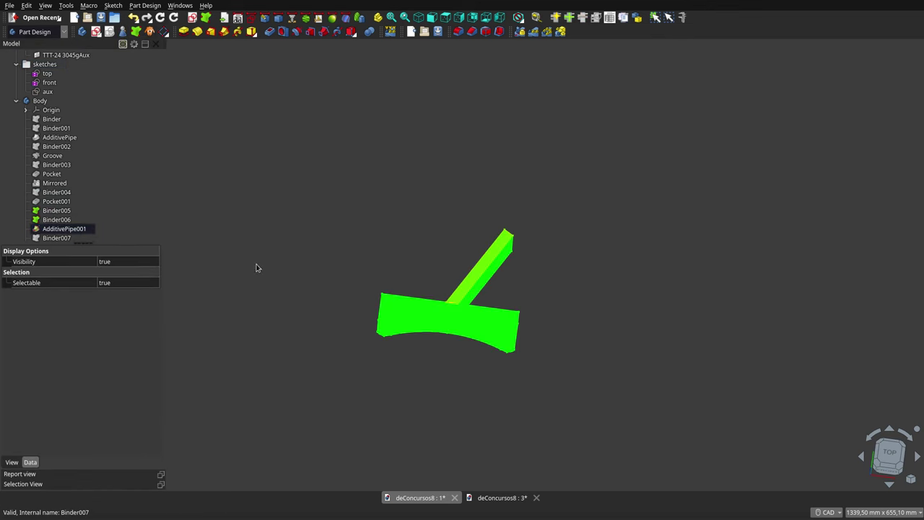
left_click(56, 220)
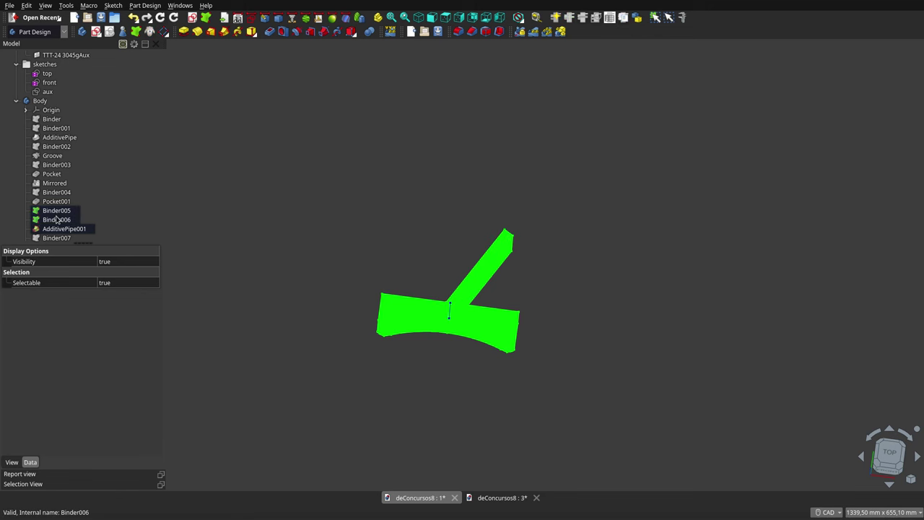
left_click(57, 213)
left_click(57, 219, "shift")
key("space")
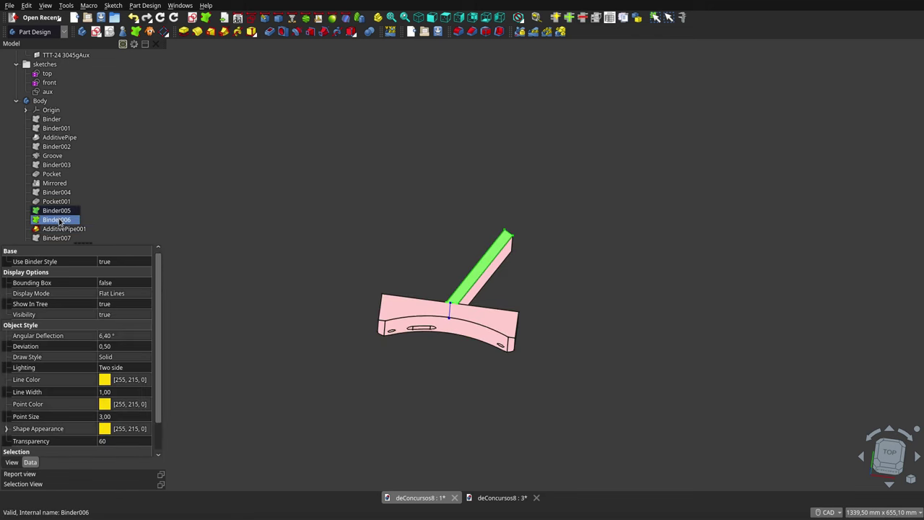
mouse_move(512, 291)
middle_mouse_down()
mouse_move(415, 289)
mouse_move(517, 291)
mouse_move(625, 335)
middle_mouse_up()
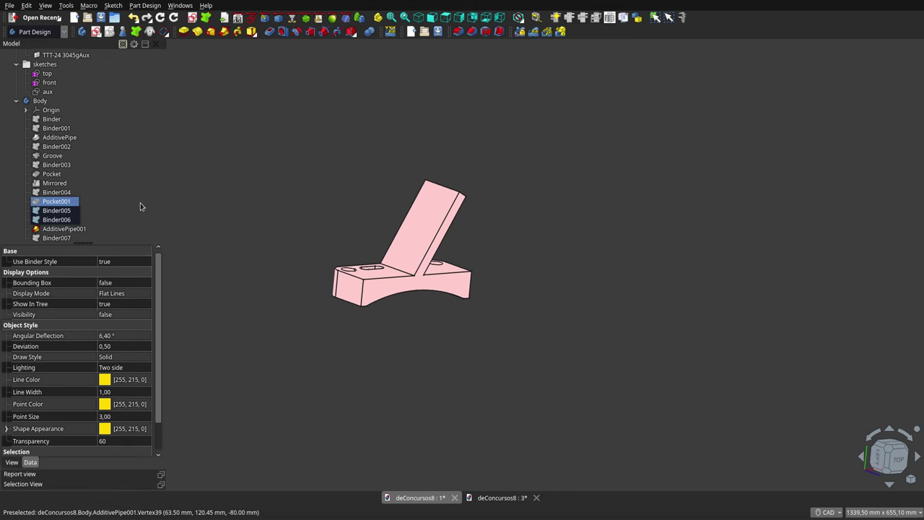
scroll(44, 206, "down", 2)
left_click(46, 192)
Orbit and zoom around the bracket to inspect the angled arm.
left_click(59, 184)
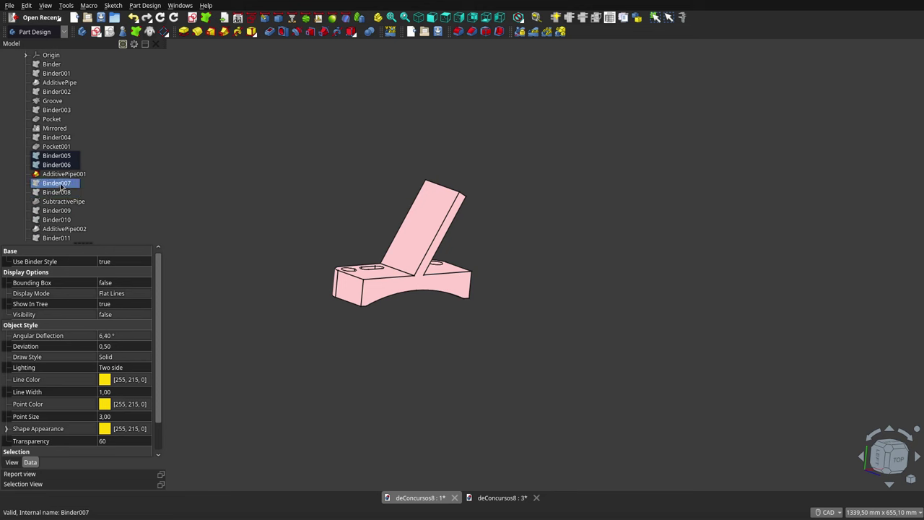
left_click(61, 186, "ctrl")
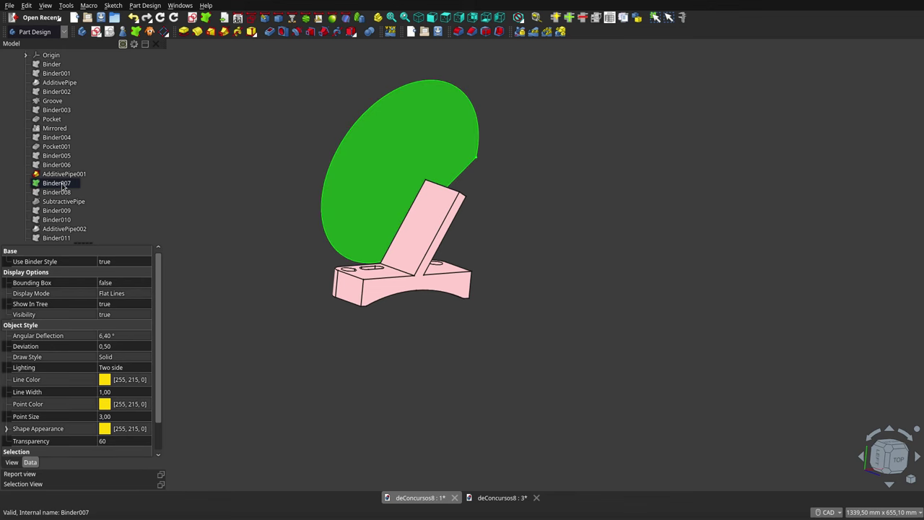
mouse_move(373, 238)
middle_mouse_down()
mouse_move(387, 378)
mouse_move(220, 393)
middle_mouse_up()
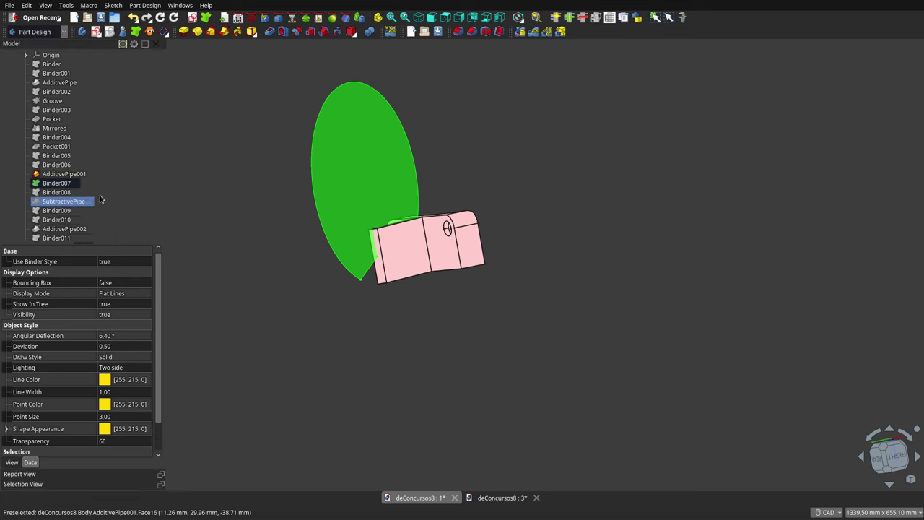
scroll(75, 138, "up", 2)
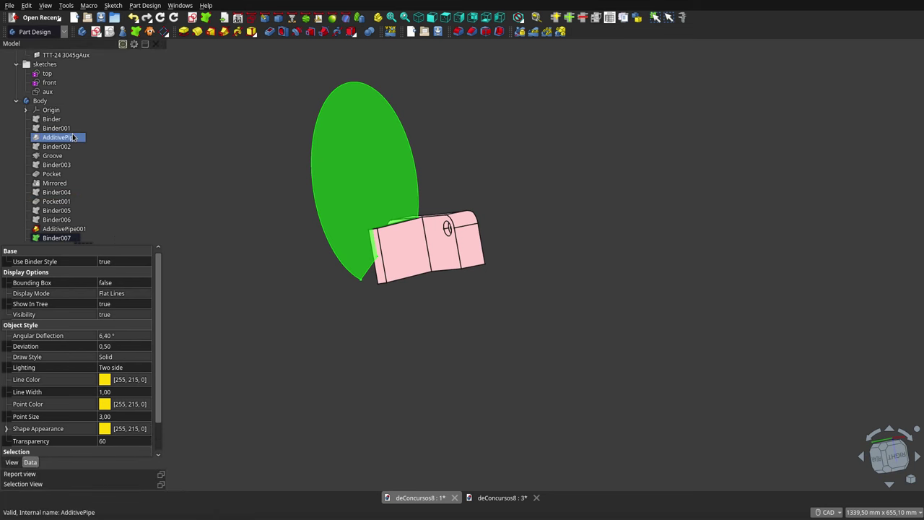
scroll(56, 209, "down", 2)
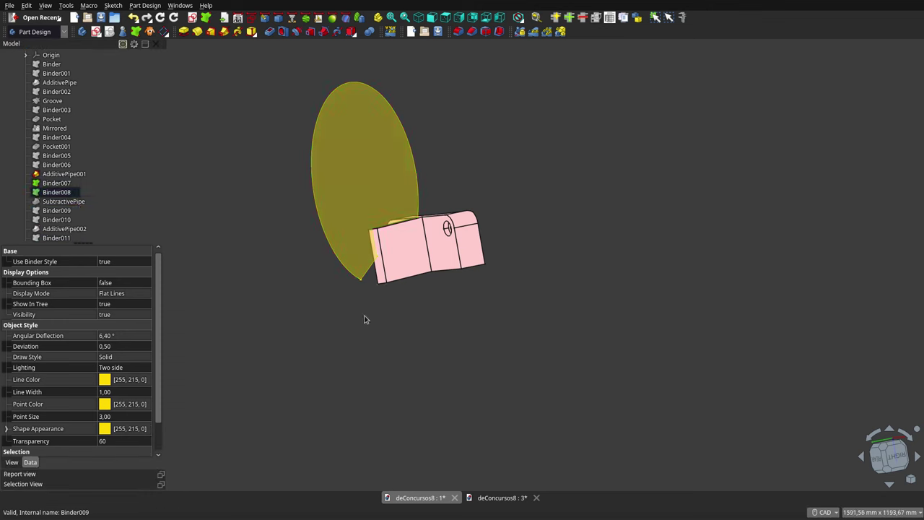
mouse_move(374, 297)
middle_mouse_down()
mouse_move(375, 289)
mouse_move(423, 298)
mouse_move(485, 273)
mouse_move(494, 252)
middle_mouse_up()
scroll(602, 290, "up", 4)
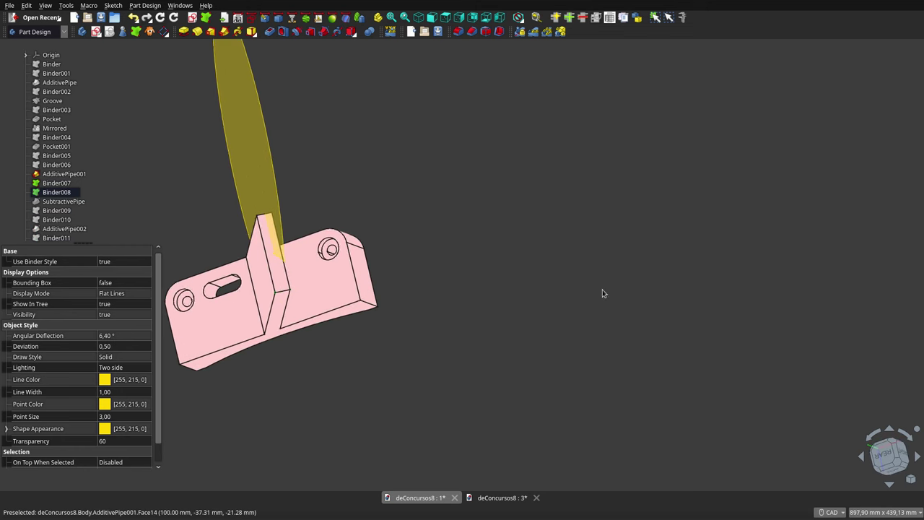
scroll(365, 335, "down", 5)
scroll(365, 332, "up", 3)
scroll(365, 333, "up", 1)
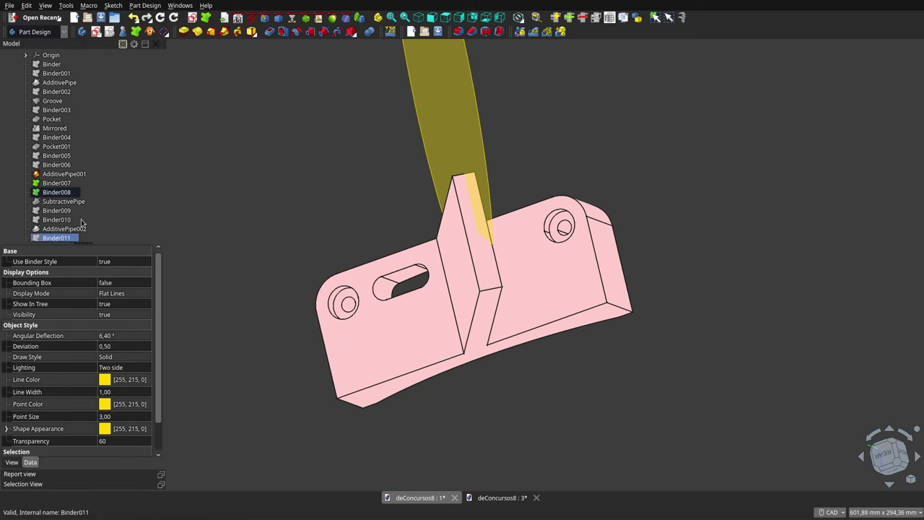
Hide AdditivePipe001, select SubtractivePipe, and orbit to view the underside.
left_click(45, 175)
key("space")
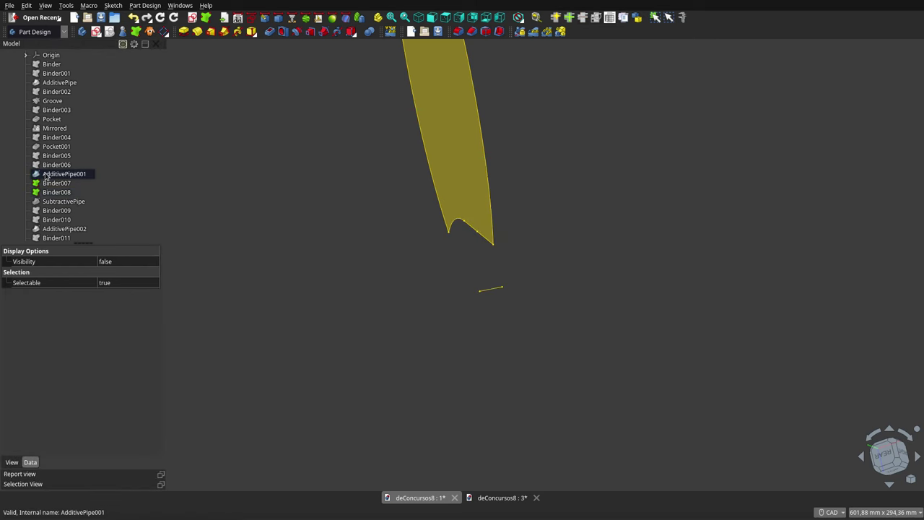
left_click(53, 202)
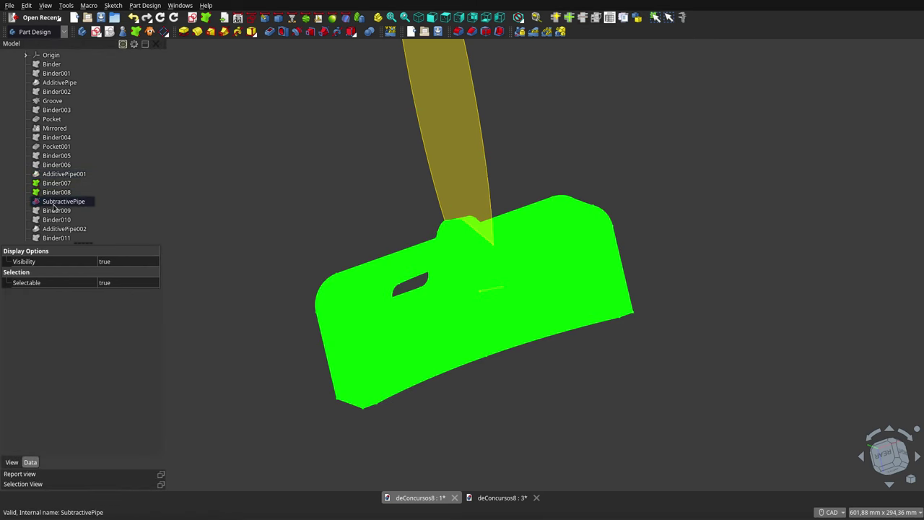
mouse_move(361, 200)
middle_mouse_down()
mouse_move(536, 351)
mouse_move(508, 365)
mouse_move(376, 365)
mouse_move(341, 355)
mouse_move(340, 333)
mouse_move(358, 343)
middle_mouse_up()
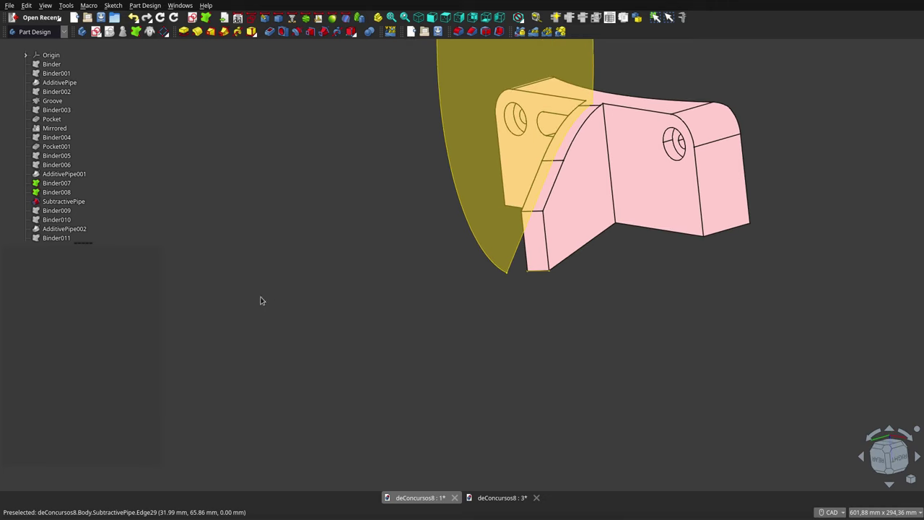
Show the Binder009 ellipse, then hide Binder010 and Binder007 through SubtractivePipe.
left_click(58, 212)
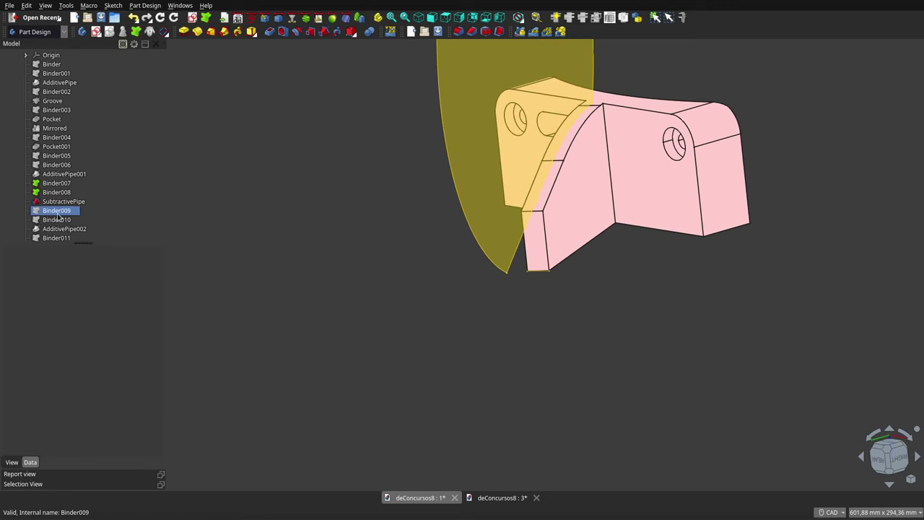
key("space")
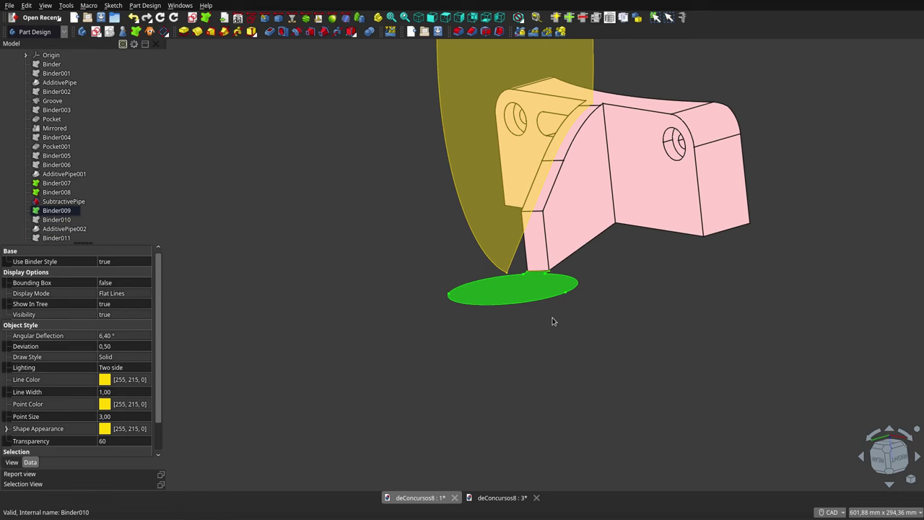
mouse_move(553, 321)
middle_mouse_down()
mouse_move(561, 368)
mouse_move(527, 361)
middle_mouse_up()
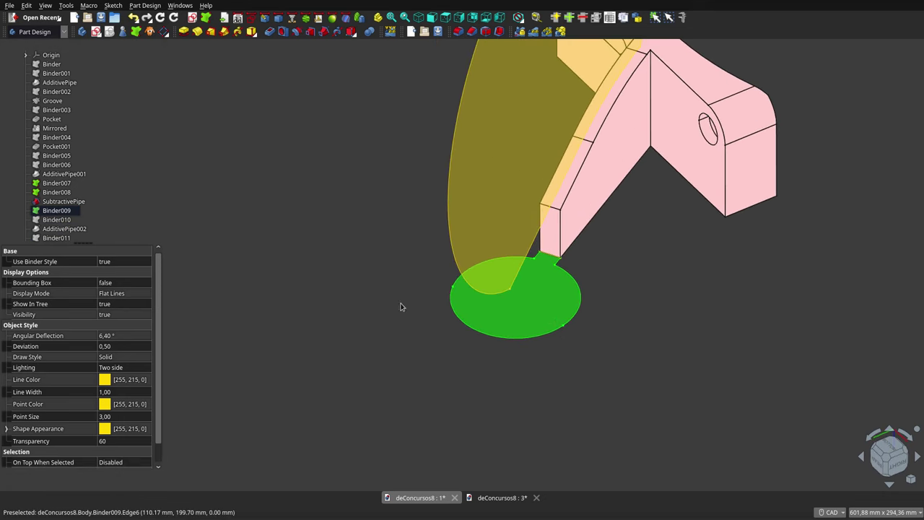
left_click(52, 220)
key("space")
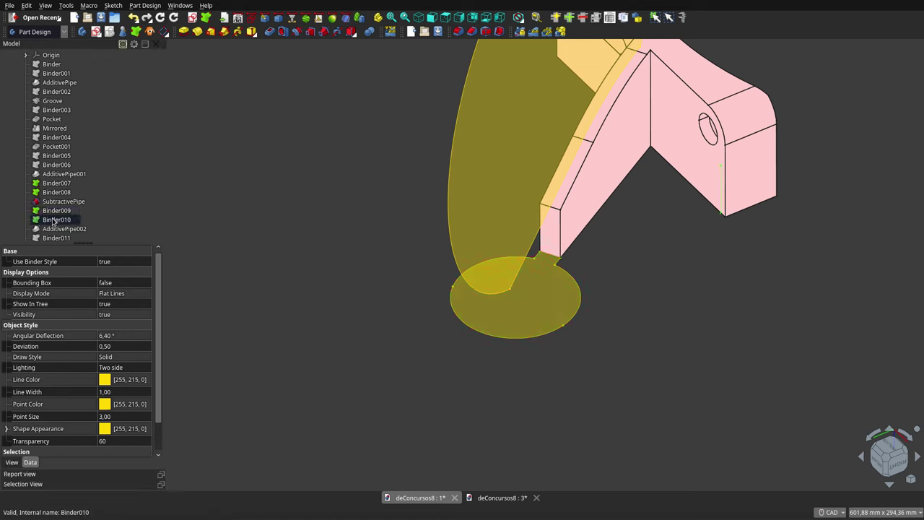
left_click(50, 183)
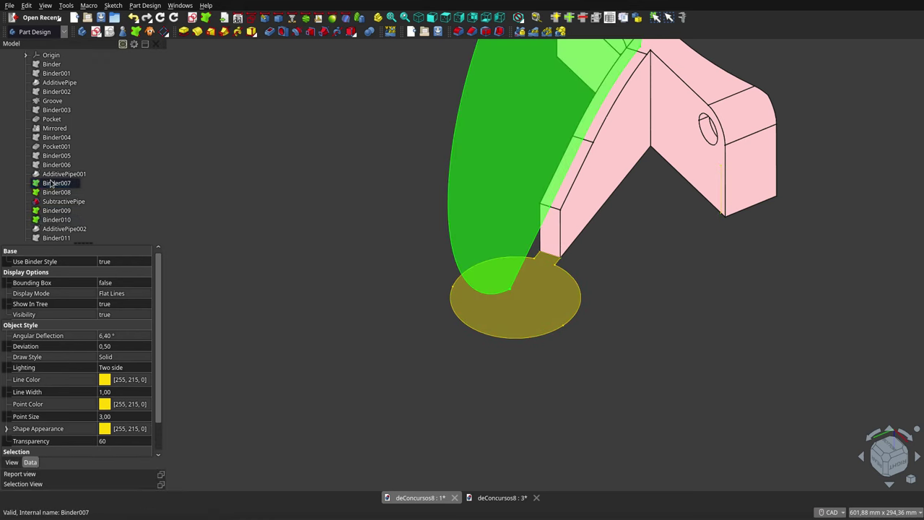
left_click(57, 202, "shift")
key("space")
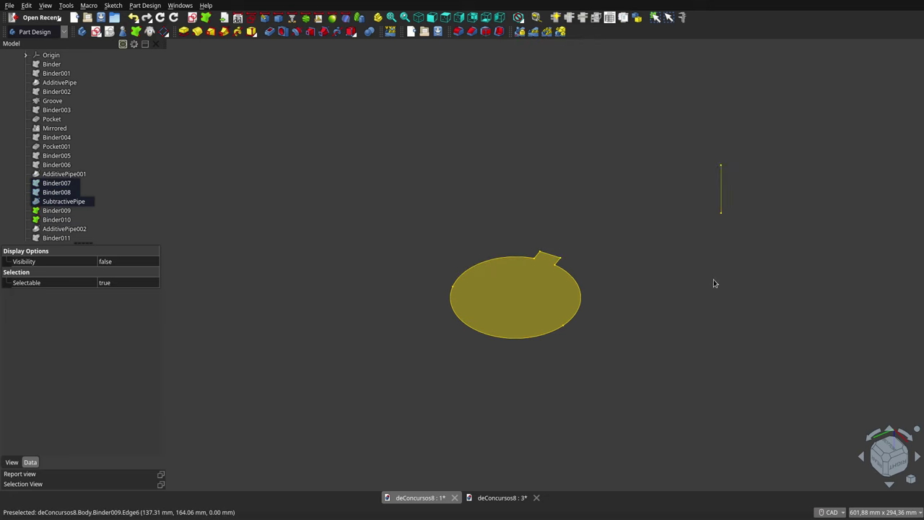
Show AdditivePipe002's cylindrical boss and orbit to view its other side.
left_click(73, 229)
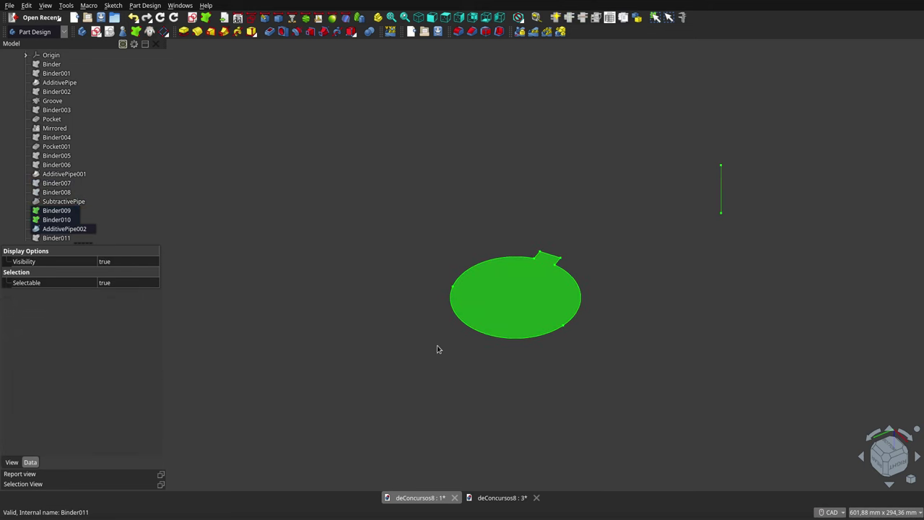
key("space")
left_click(436, 370)
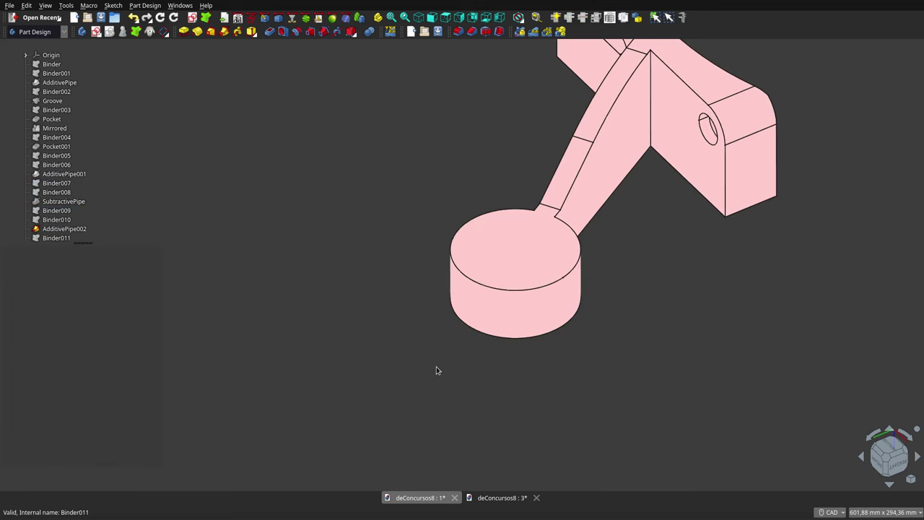
mouse_move(436, 370)
middle_mouse_down()
mouse_move(568, 296)
mouse_move(592, 325)
mouse_move(571, 369)
middle_mouse_up()
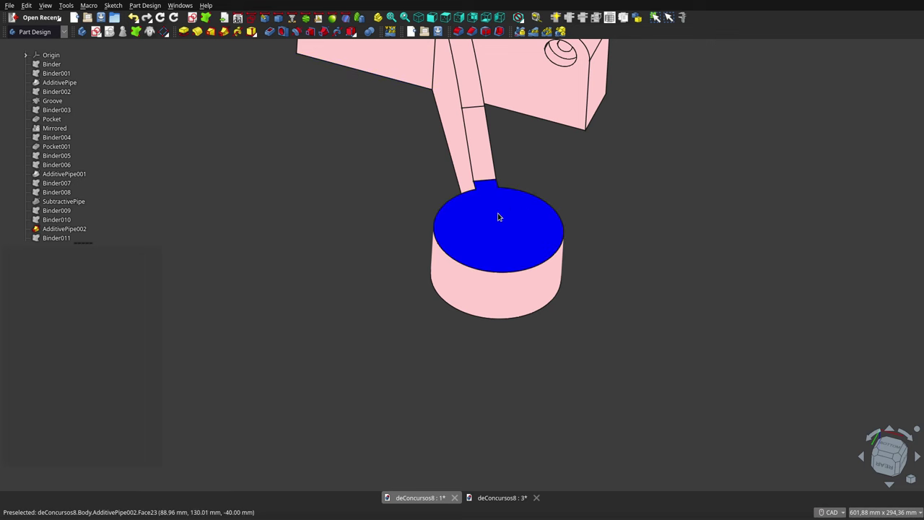
Select Binder010, AdditivePipe002 and Binder011, then orbit to see the whole bracket.
scroll(108, 217, "down", 1)
left_click(76, 192)
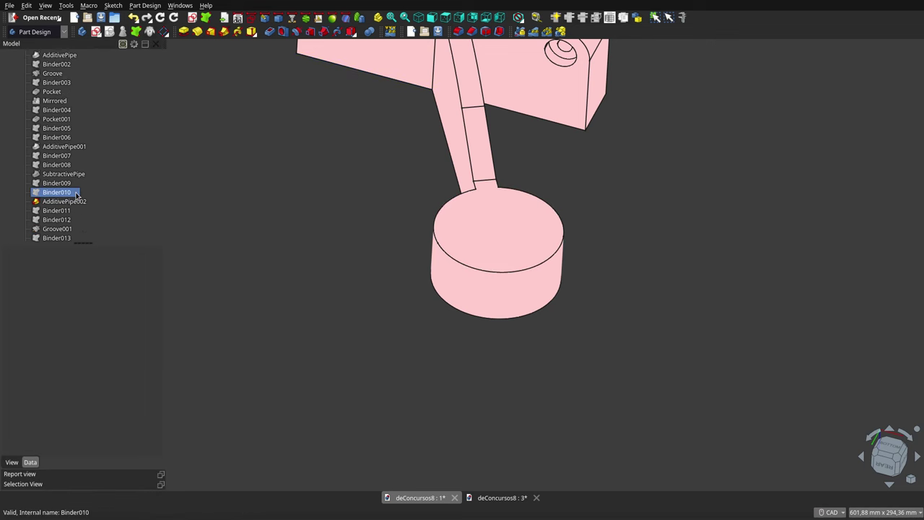
left_click(75, 202)
left_click(72, 211)
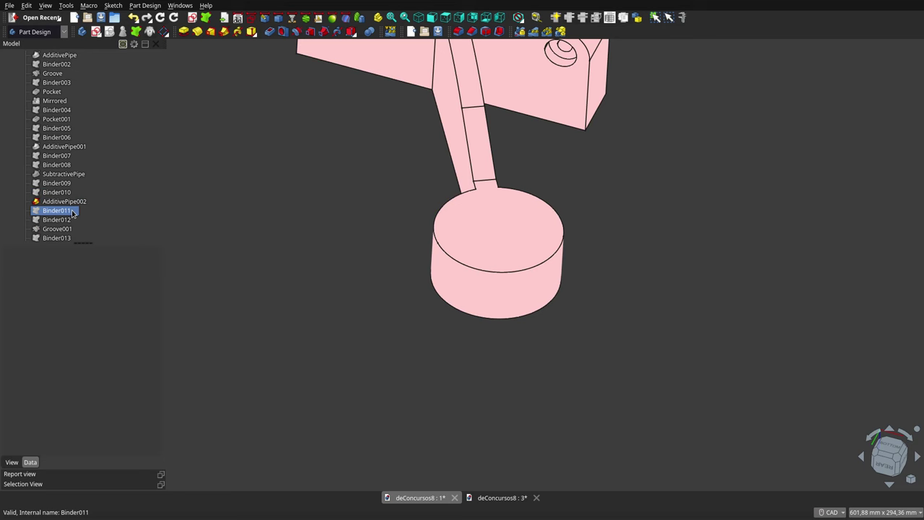
left_click(349, 331)
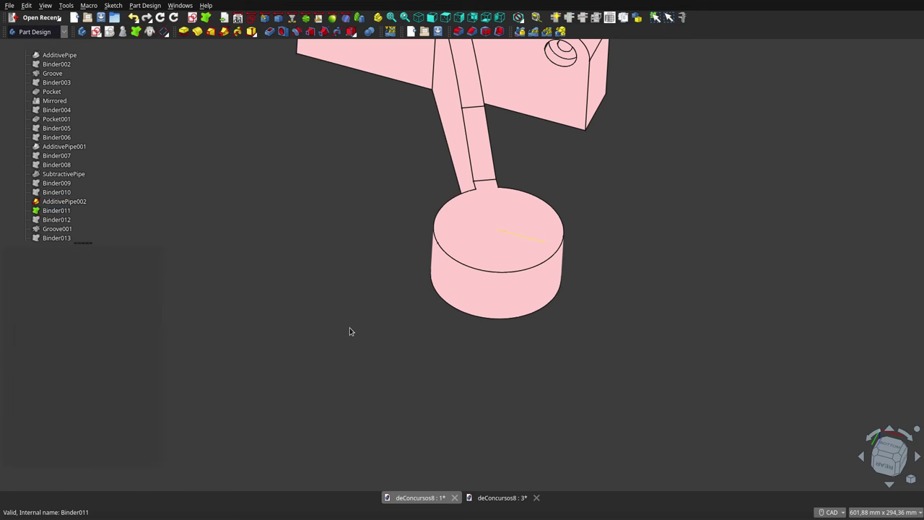
mouse_move(349, 329)
middle_mouse_down()
mouse_move(324, 288)
mouse_move(271, 289)
middle_mouse_up()
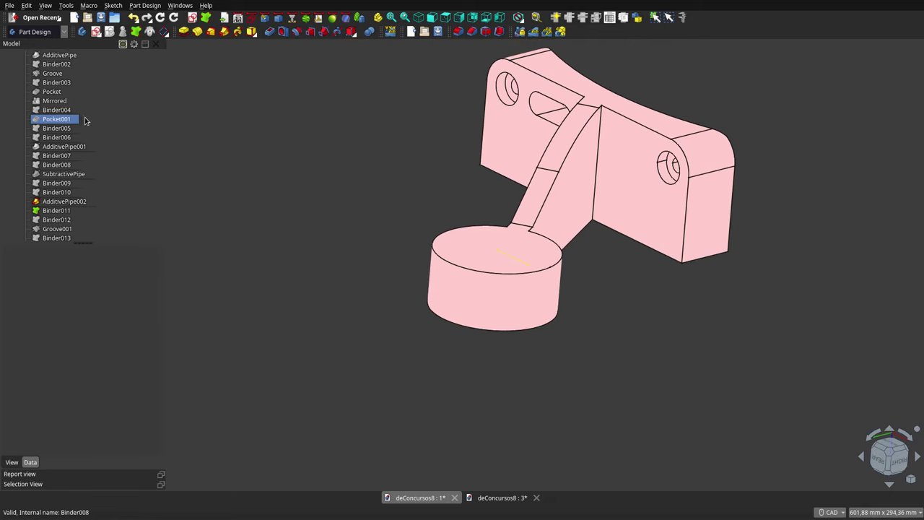
scroll(86, 120, "up", 2)
scroll(86, 120, "up", 1)
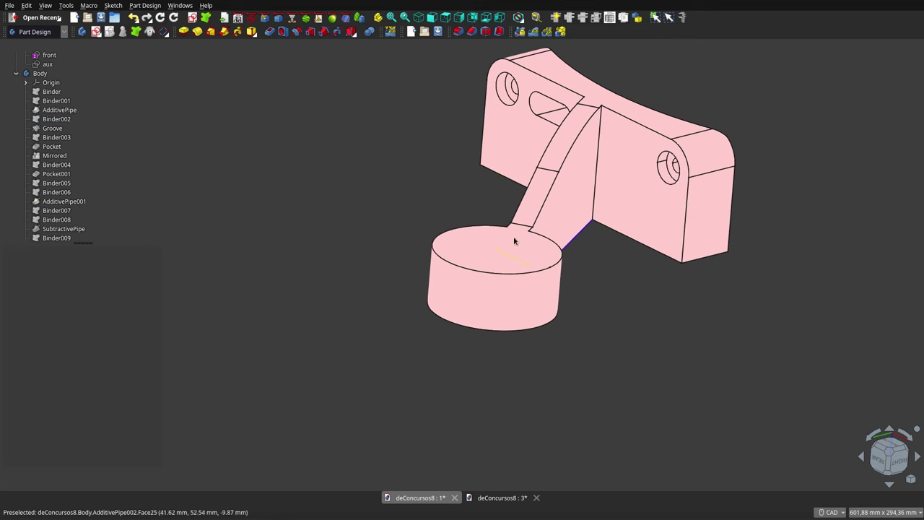
Inspect the Binder007, Binder011 and Binder012 shapes, ending with Binder012 alone.
left_click(56, 210)
scroll(55, 214, "down", 2)
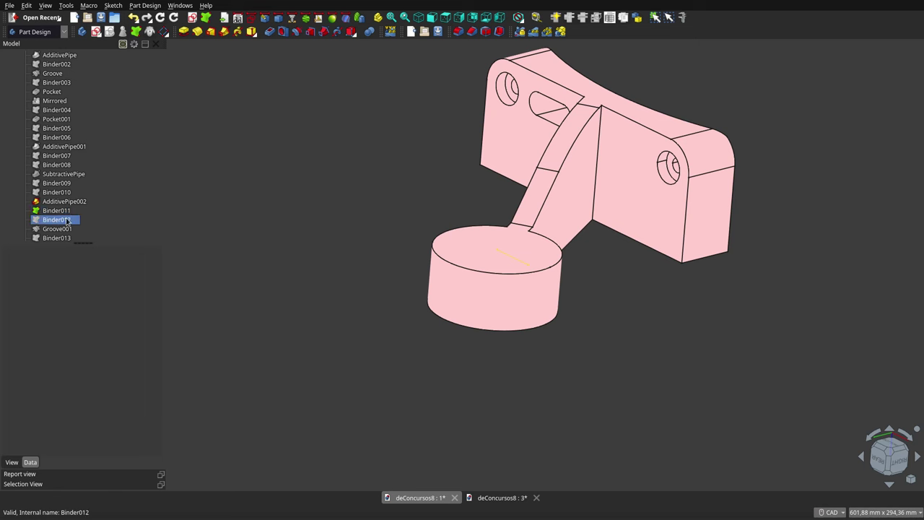
left_click(56, 210)
left_click(59, 220)
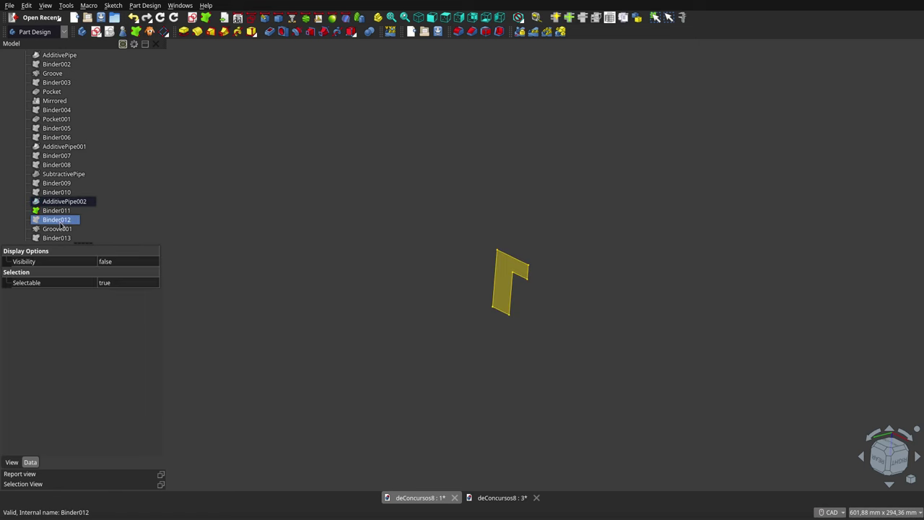
left_click(59, 223)
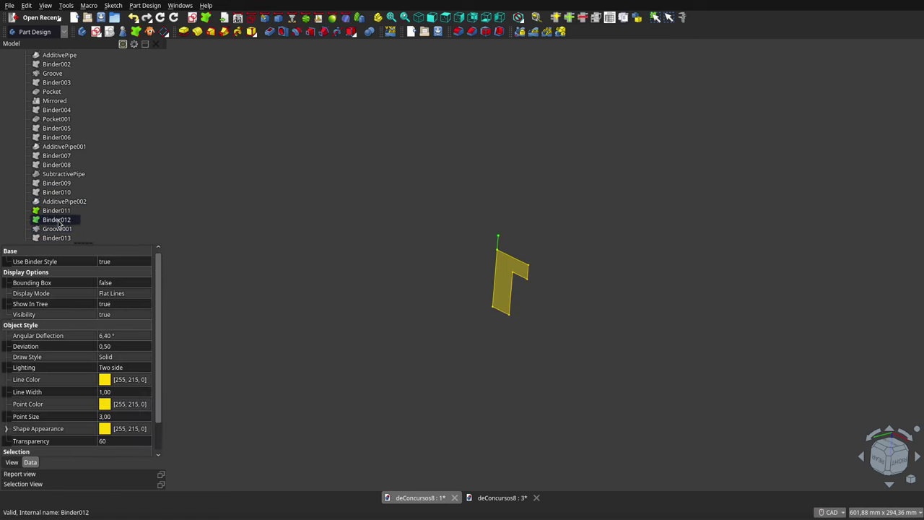
scroll(495, 241, "up", 4)
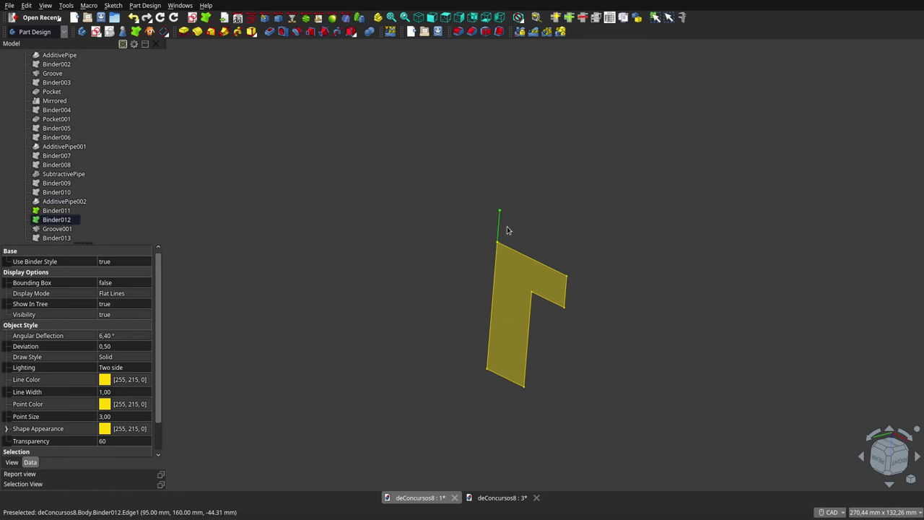
left_click(505, 229)
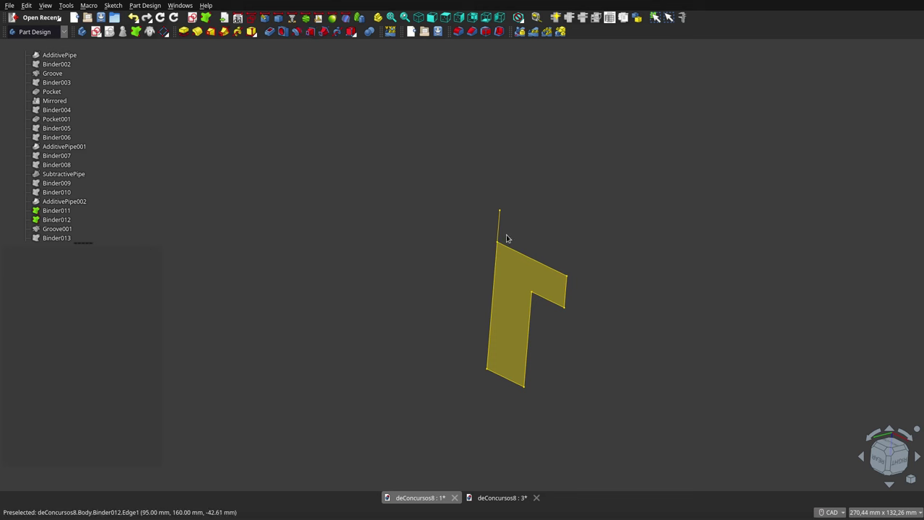
Toggle visibility of Groove001, Binder011 and Binder012, then orbit the finished bracket.
left_click(57, 220)
left_click(491, 250)
left_click(72, 229)
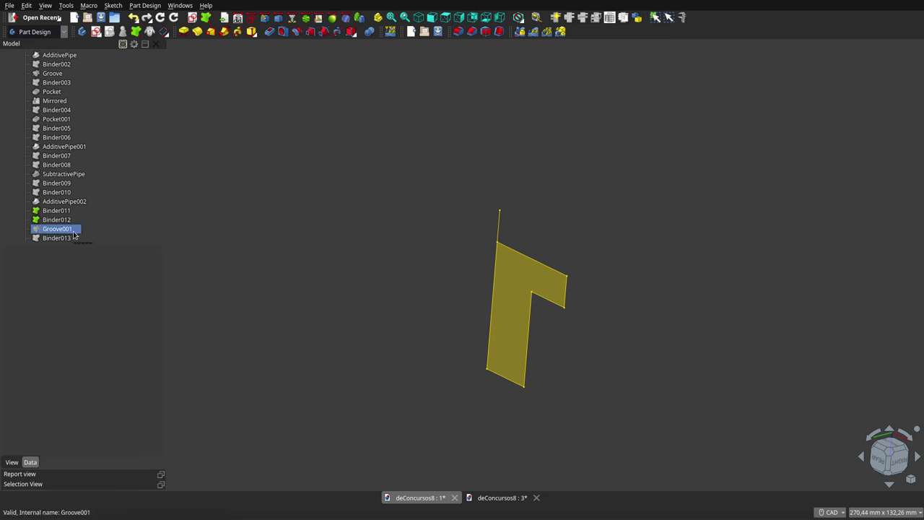
left_click(57, 219, "ctrl")
left_click(58, 211, "ctrl")
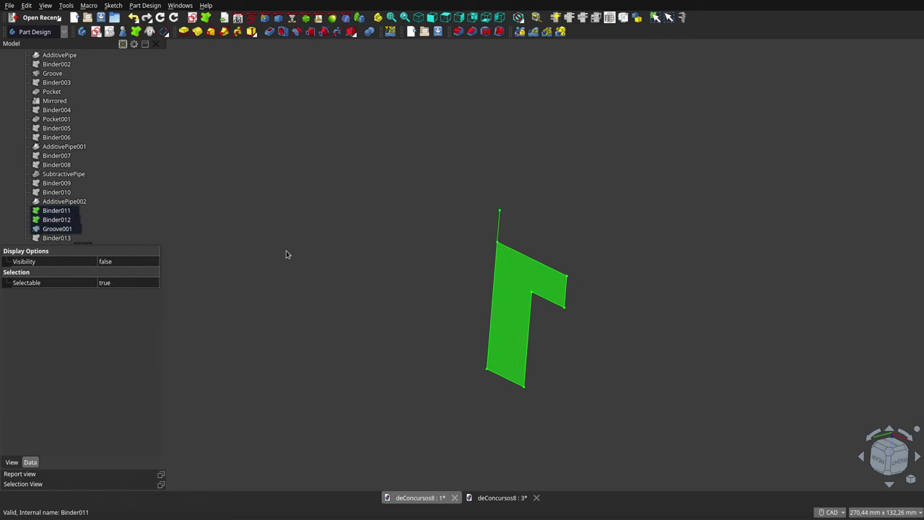
key("space")
left_click(413, 268)
left_click(355, 132)
scroll(334, 268, "down", 3)
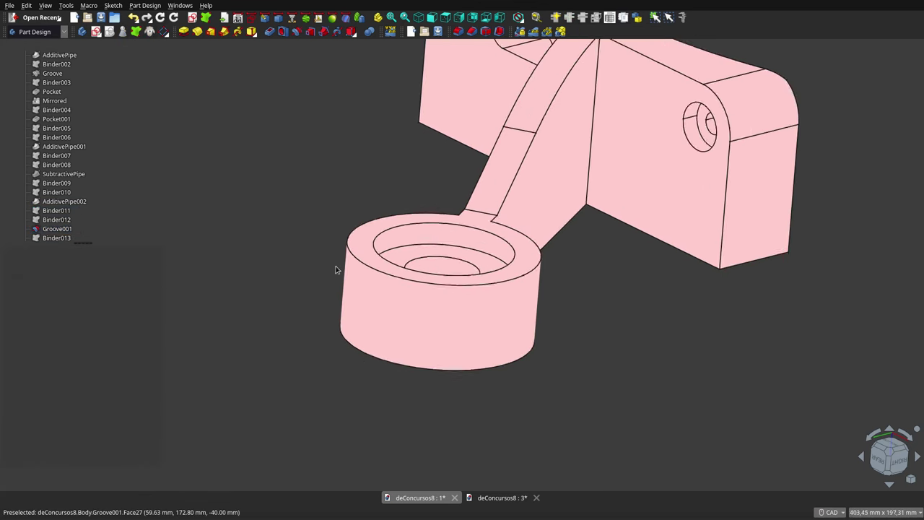
scroll(361, 277, "down", 2)
middle_click_drag(361, 276, 433, 283)
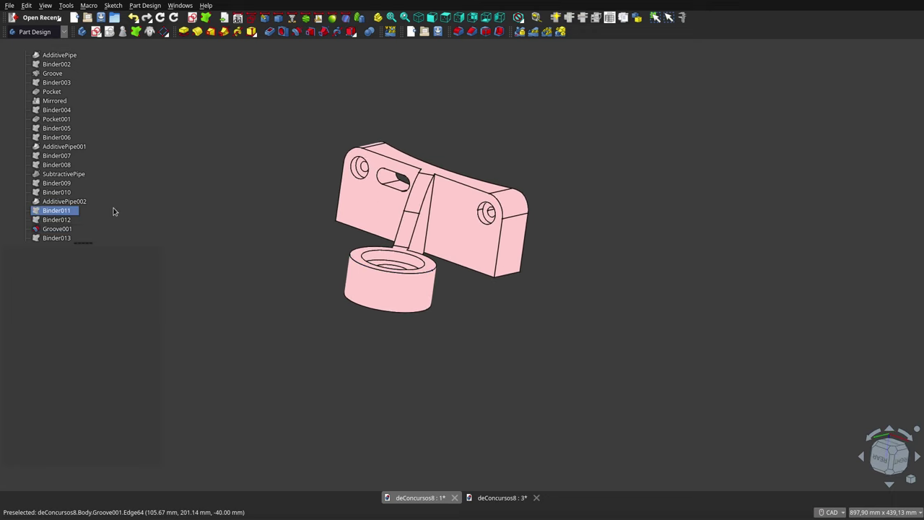
Show the Binder013 profile faces on the model and orbit to see the rib faces.
scroll(72, 194, "down", 1)
left_click(73, 192)
scroll(73, 195, "down", 1)
left_click(74, 202)
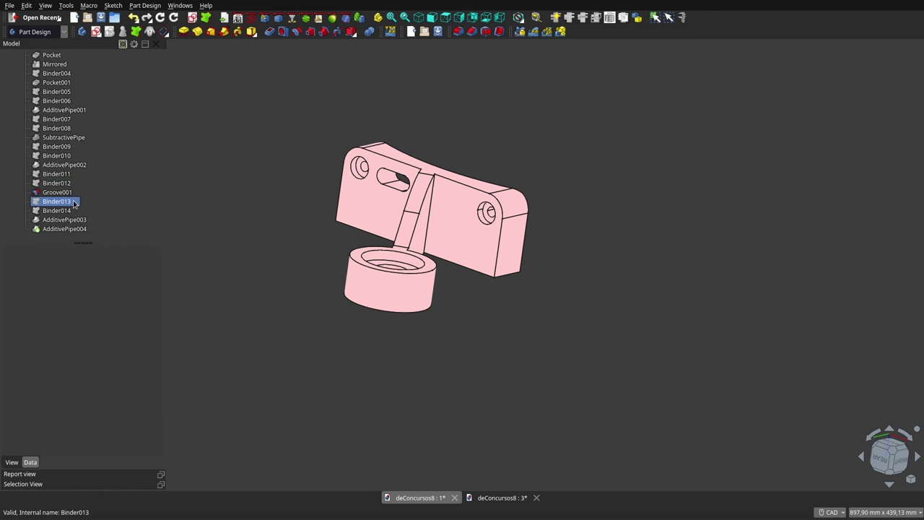
key("space")
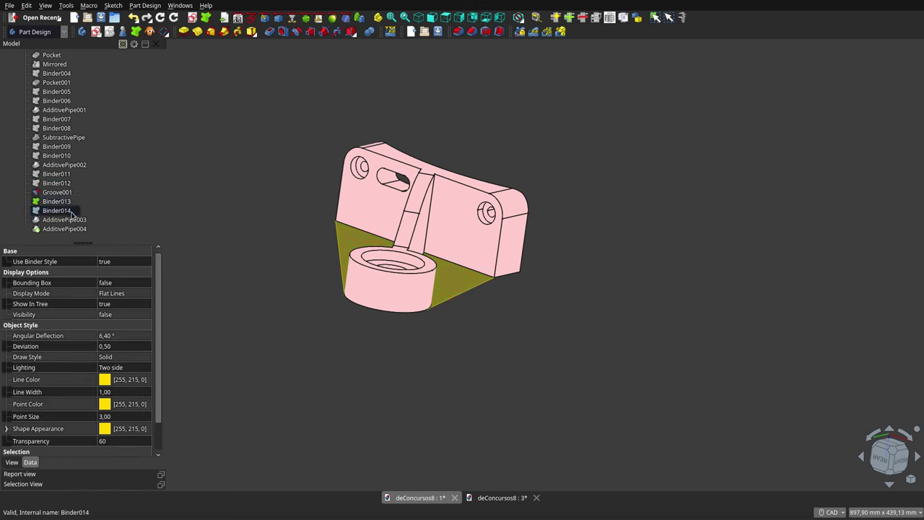
left_click(462, 361)
mouse_move(462, 361)
middle_mouse_down()
mouse_move(370, 320)
mouse_move(439, 350)
middle_mouse_up()
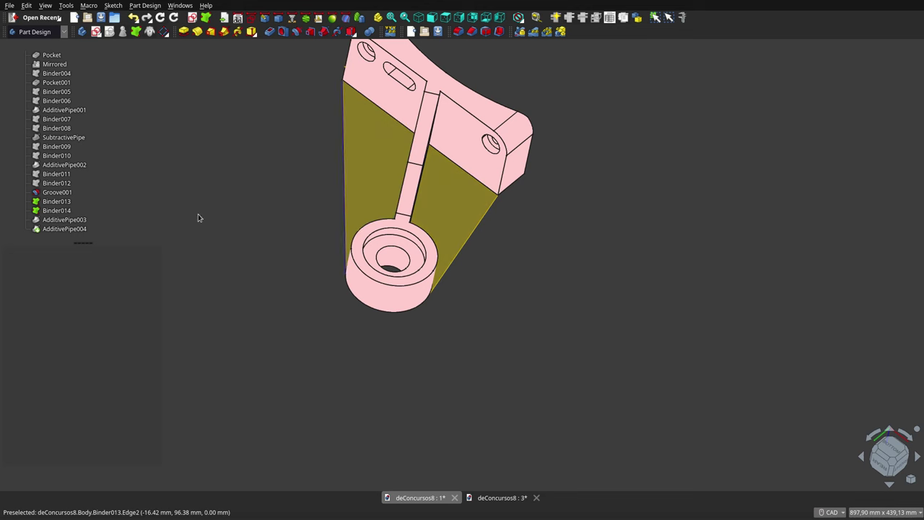
Hide the Groove001 solid and orbit so the Binder014 faces are seen edge-on.
left_click(128, 211)
left_click(238, 195)
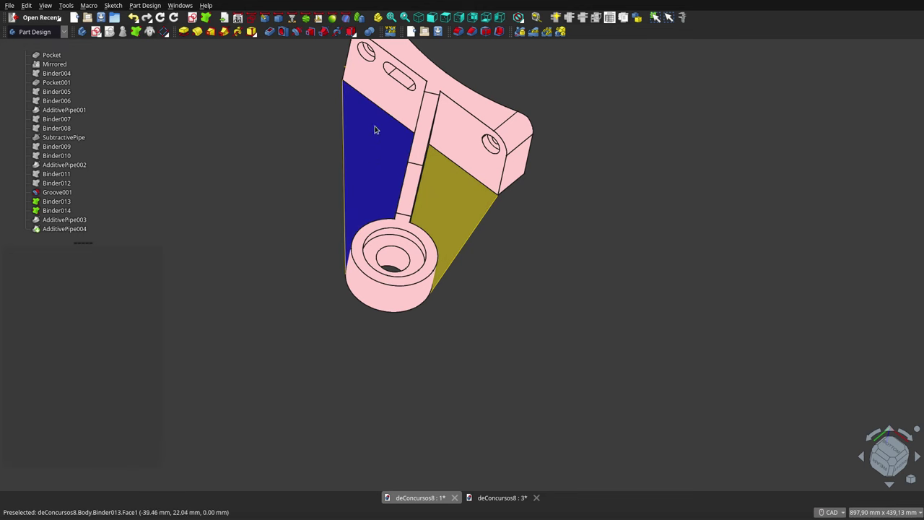
left_click(67, 194)
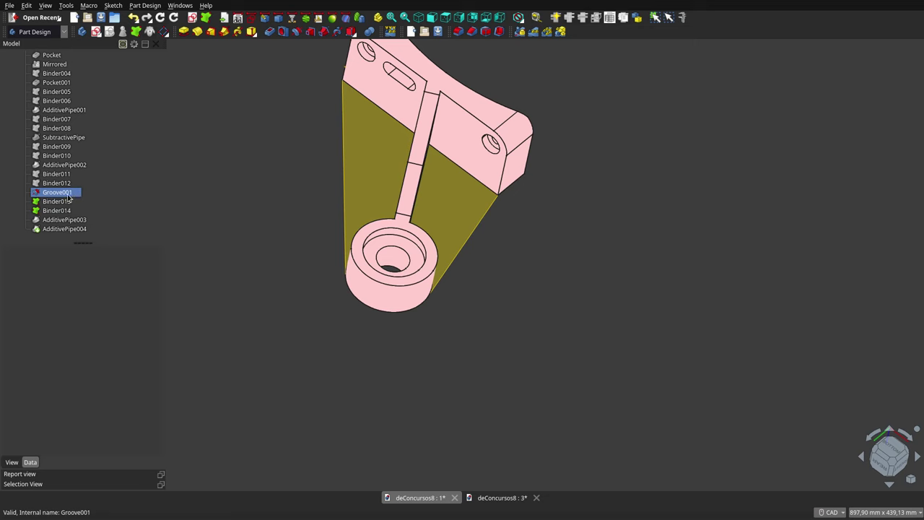
key("space")
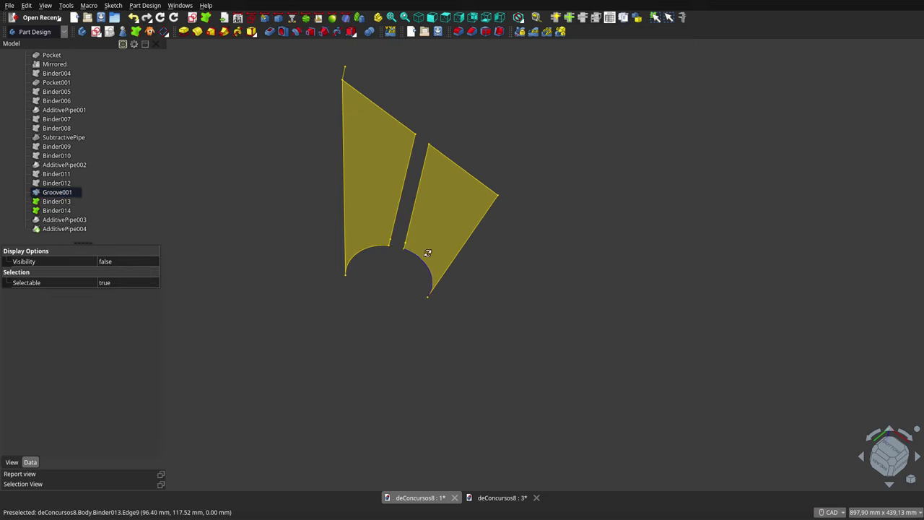
mouse_move(428, 253)
middle_mouse_down()
mouse_move(383, 216)
mouse_move(421, 235)
mouse_move(383, 243)
mouse_move(392, 262)
middle_mouse_up()
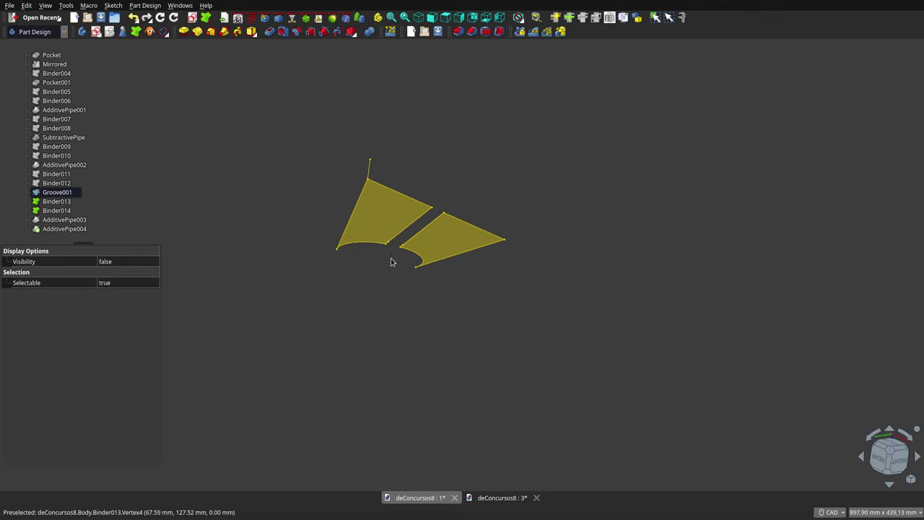
right_click(391, 260)
left_click(273, 229)
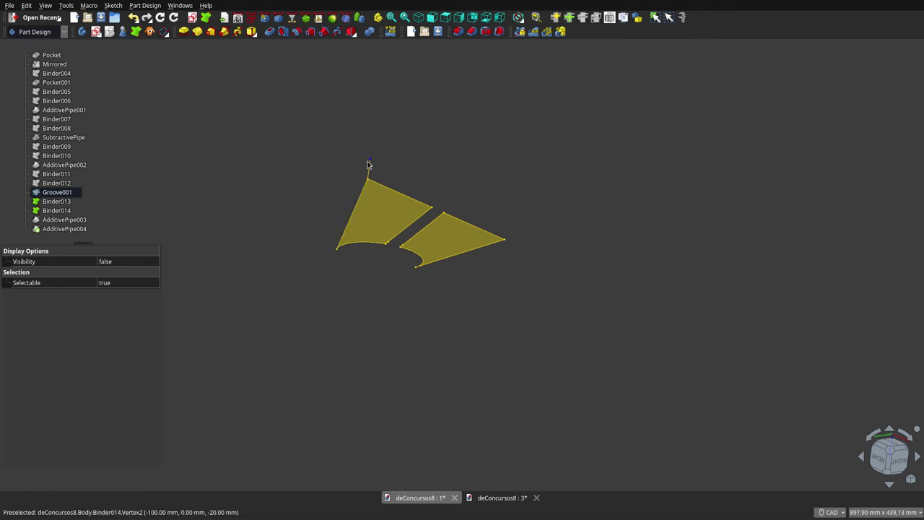
Make AdditivePipe003, AdditivePipe004 and the Binder014 profile face visible on the bracket.
left_click(71, 221)
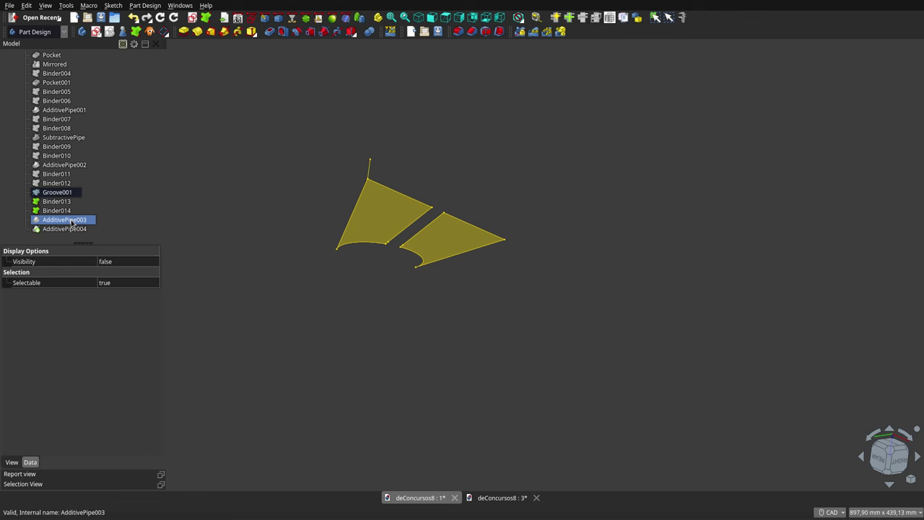
double_click(71, 221)
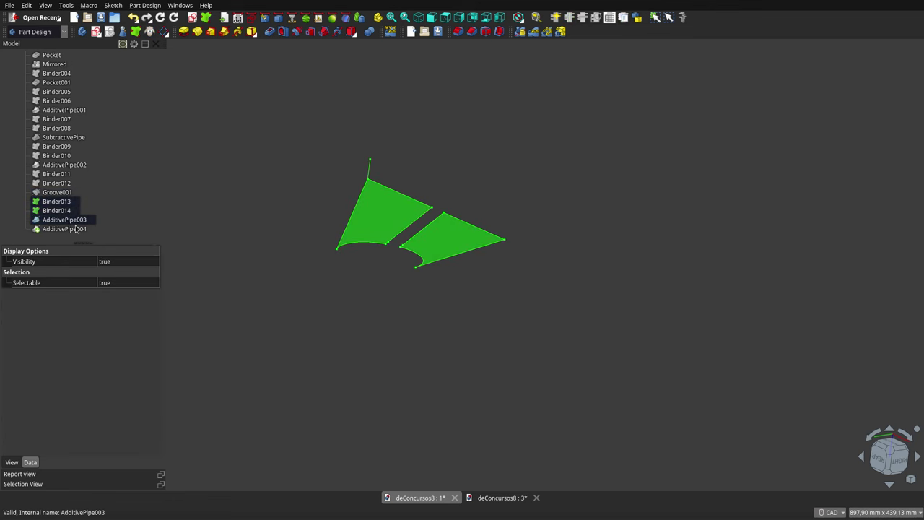
left_click(470, 371)
mouse_move(470, 371)
middle_mouse_down()
mouse_move(537, 394)
mouse_move(530, 421)
mouse_move(470, 394)
middle_mouse_up()
left_click(63, 203)
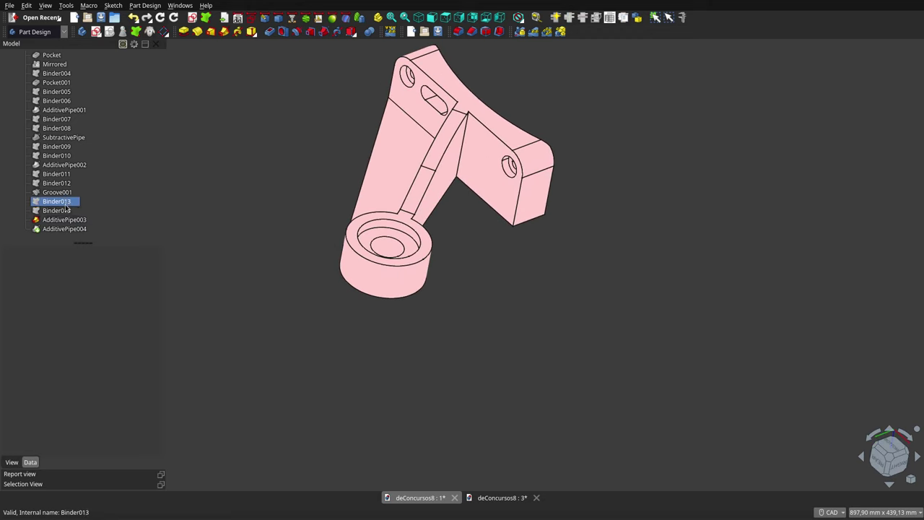
double_click(64, 210)
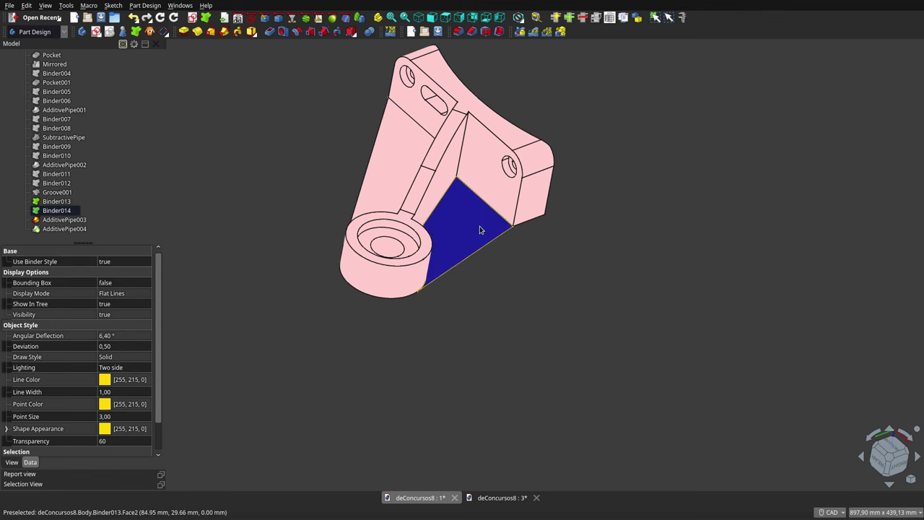
left_click(69, 206)
left_click(72, 229, "ctrl")
left_click(74, 230, "shift")
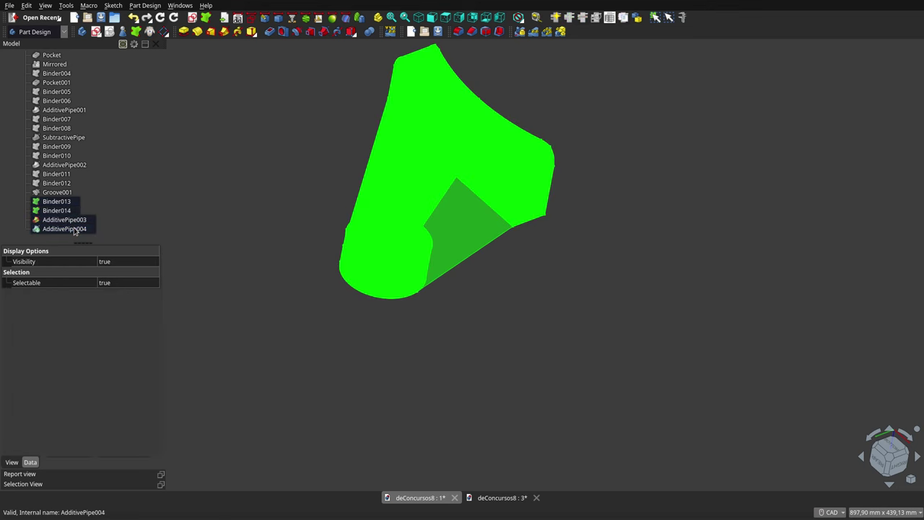
left_click(506, 385)
scroll(507, 385, "down", 2)
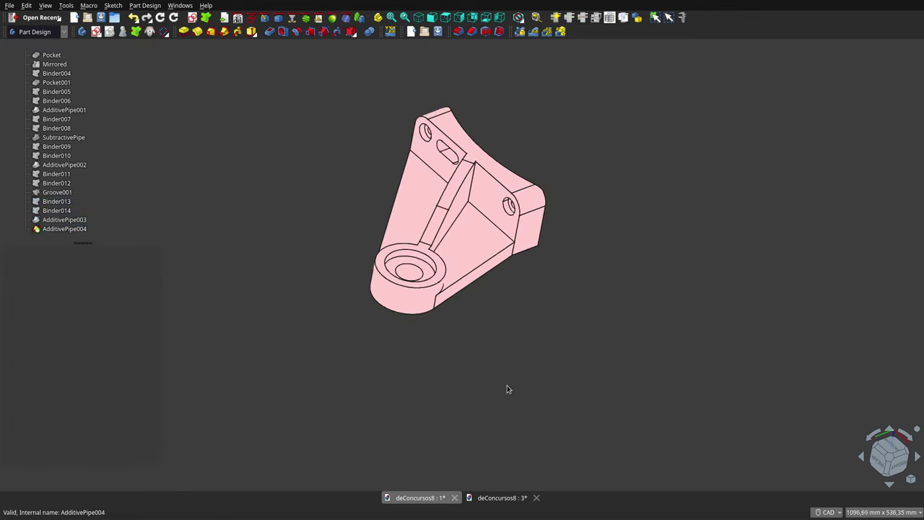
middle_click_drag(507, 379, 492, 356)
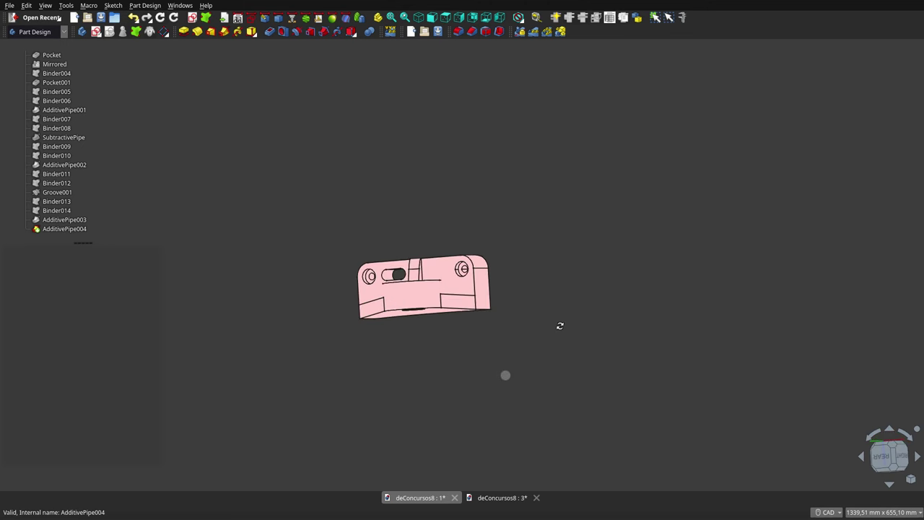
left_click(74, 175)
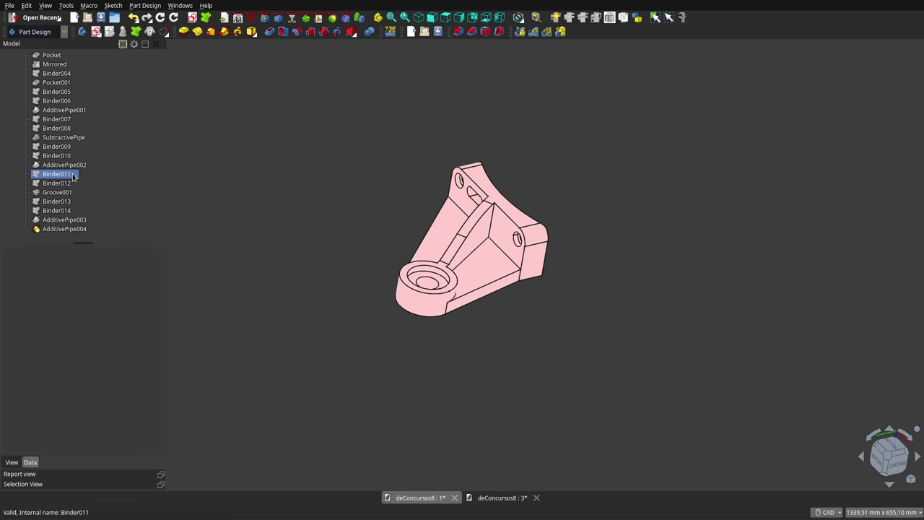
left_click(163, 237)
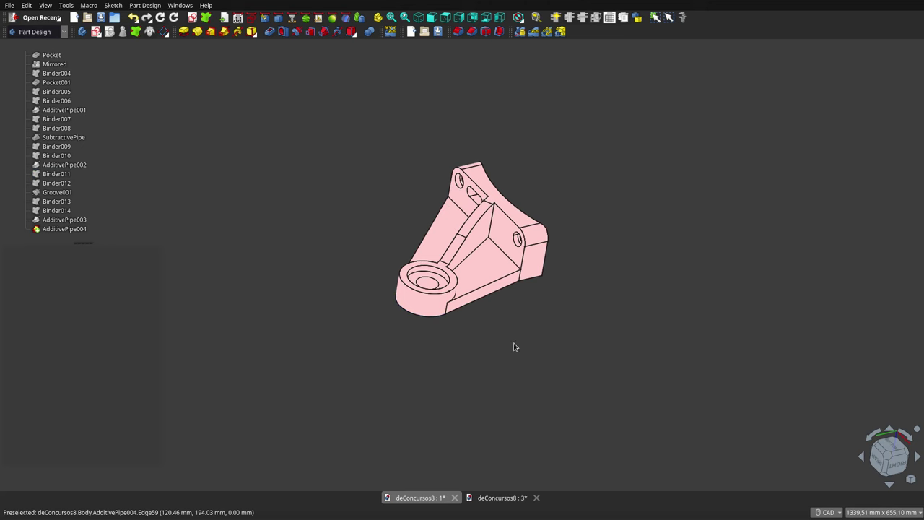
mouse_move(515, 325)
middle_mouse_down()
mouse_move(704, 298)
mouse_move(623, 320)
mouse_move(519, 324)
mouse_move(505, 341)
middle_mouse_up()
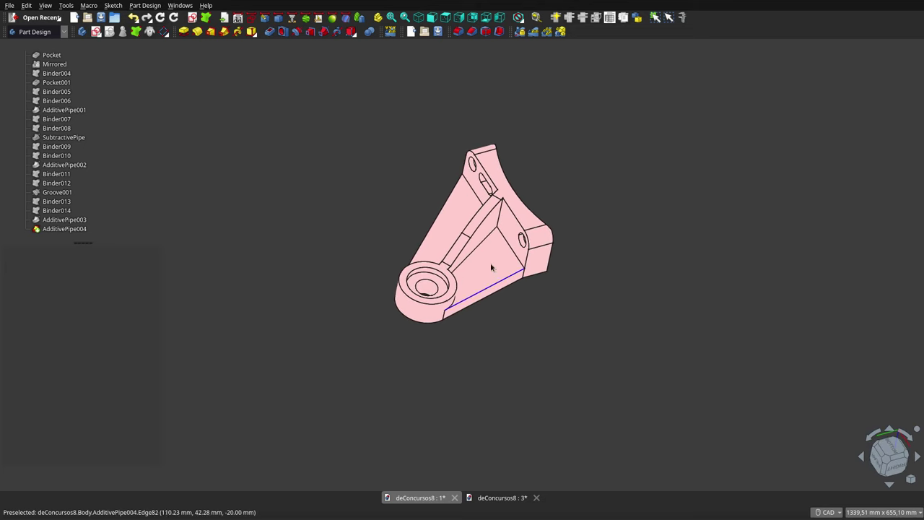
scroll(487, 265, "up", 2)
scroll(520, 303, "up", 2)
scroll(592, 392, "down", 2)
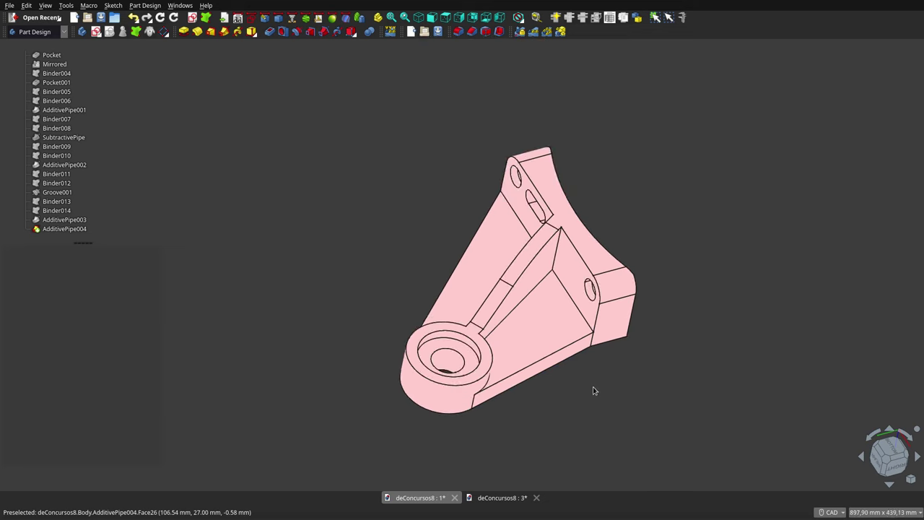
mouse_move(593, 390)
middle_mouse_down()
mouse_move(537, 368)
mouse_move(503, 324)
mouse_move(499, 289)
mouse_move(572, 333)
mouse_move(639, 354)
mouse_move(703, 357)
mouse_move(689, 387)
mouse_move(589, 412)
mouse_move(553, 392)
mouse_move(481, 377)
mouse_move(450, 351)
mouse_move(491, 365)
middle_mouse_up()
scroll(585, 410, "up", 2)
scroll(584, 410, "down", 1)
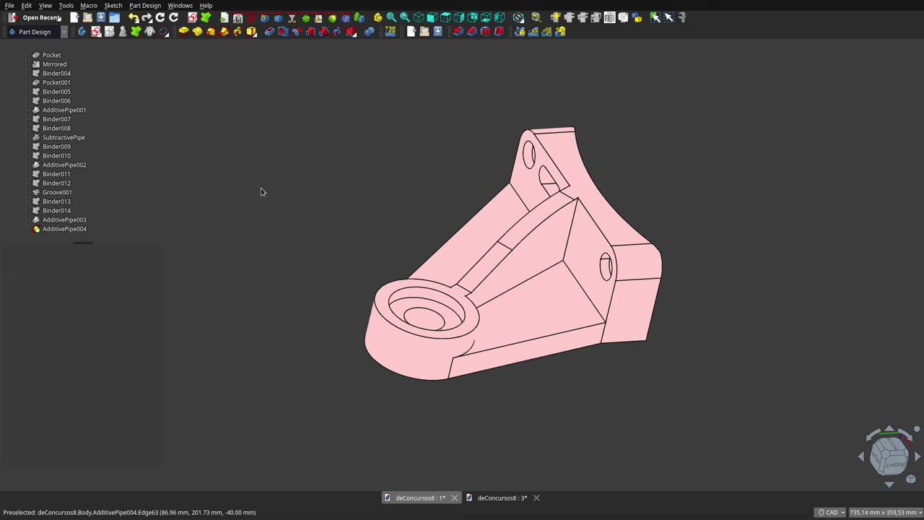
left_click(77, 117)
scroll(77, 117, "up", 3)
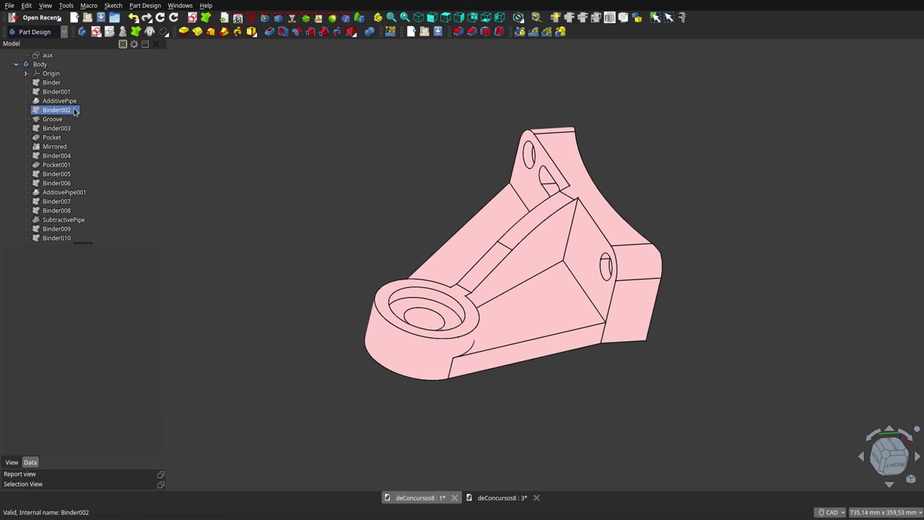
Collapse the Body and sketches in the tree, then view the Body's placement and tip properties.
left_click(26, 74)
left_click(26, 75)
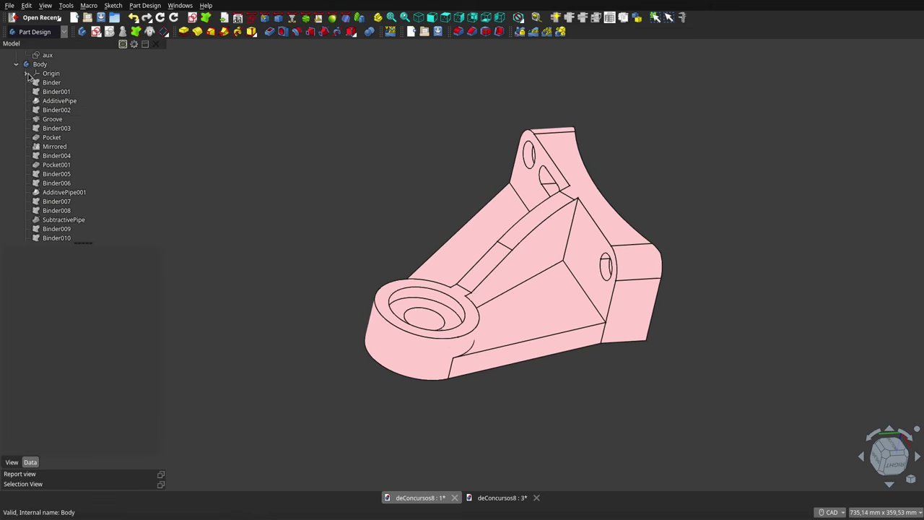
left_click(16, 66)
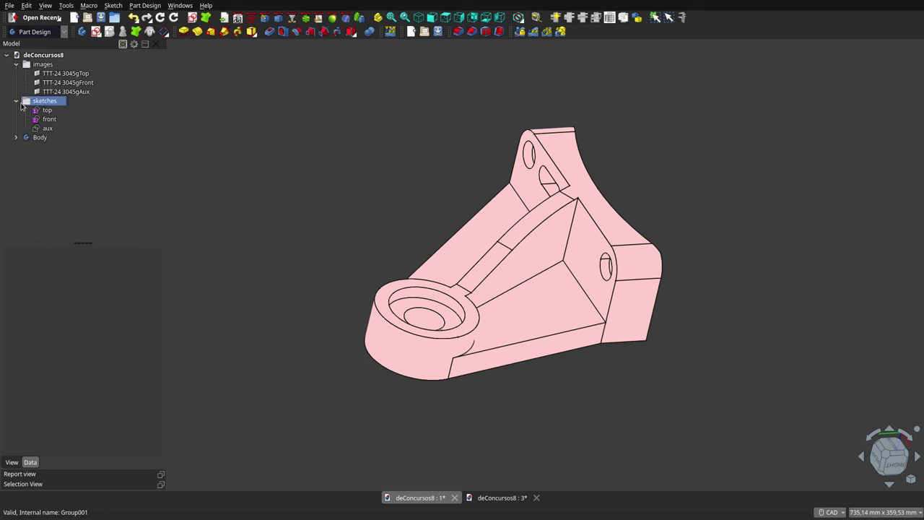
left_click(15, 101)
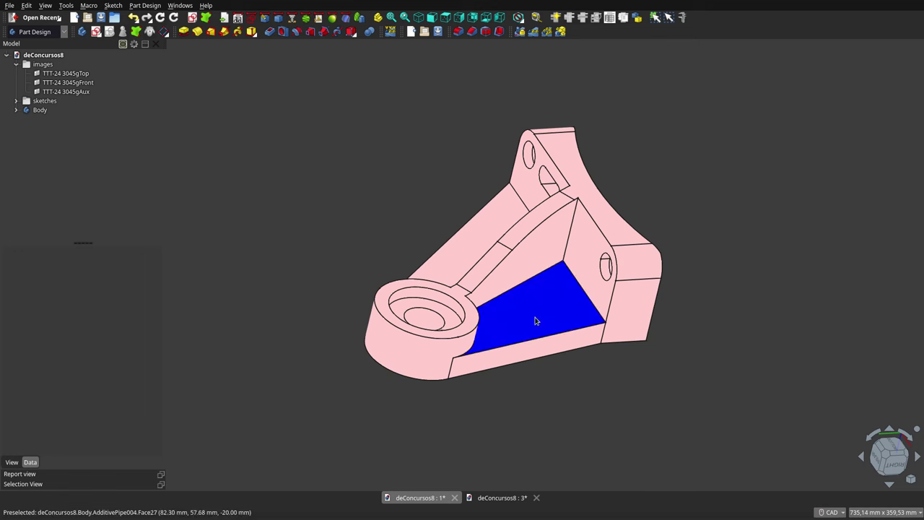
left_click(41, 112)
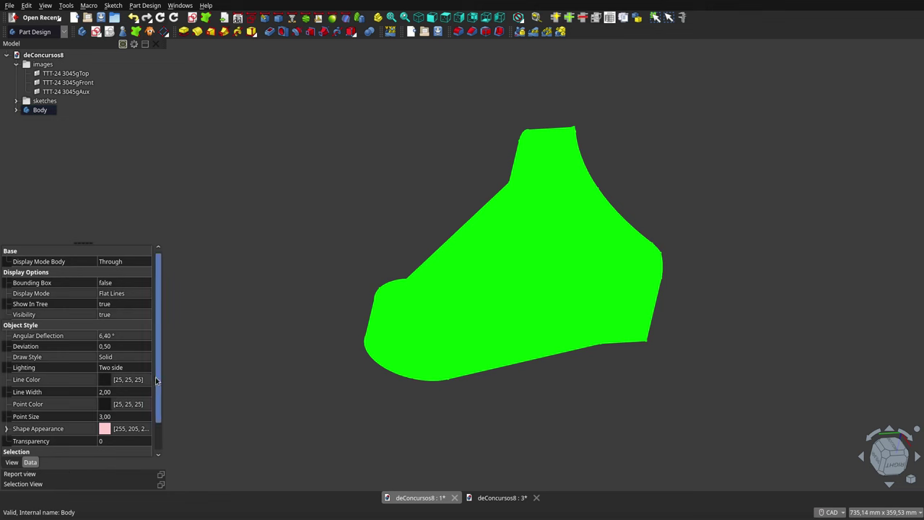
left_click(31, 463)
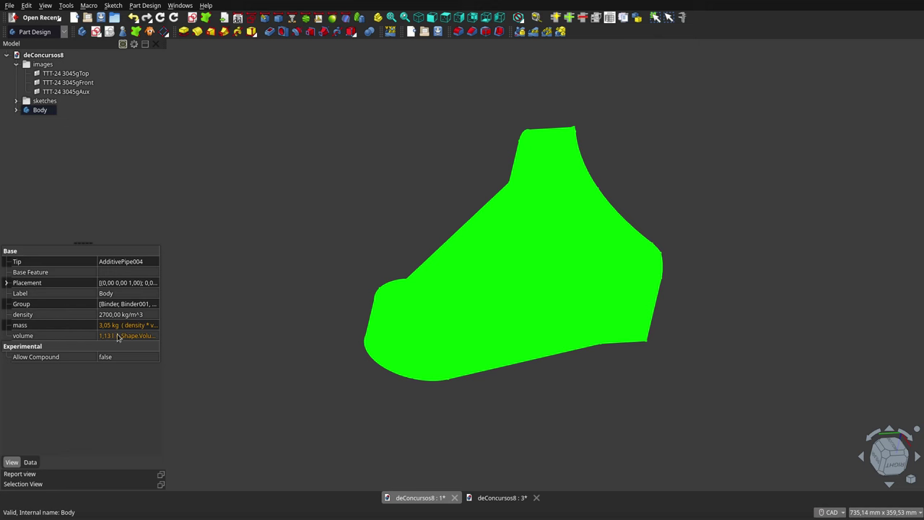
Toggle the TTT-24 3045gTop drawing image, select the Body and switch to Top view.
left_click(85, 82)
left_click(85, 74)
key("space")
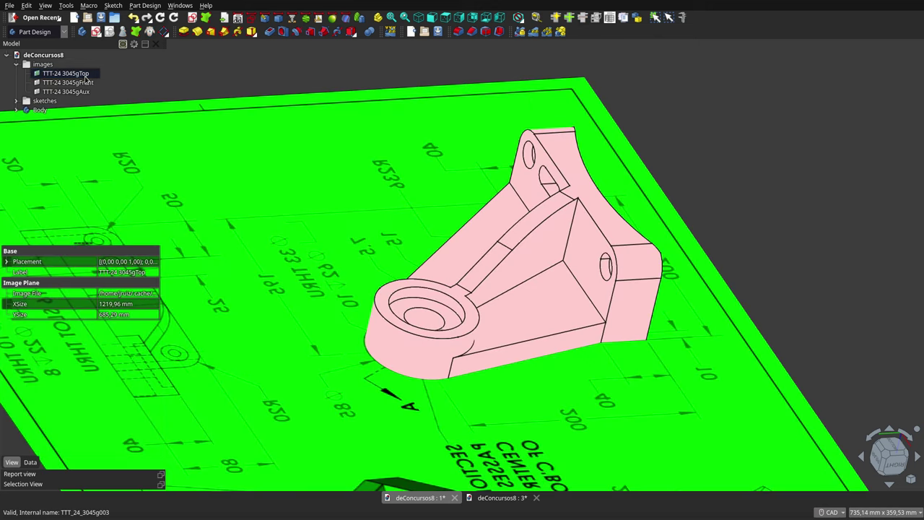
key("space")
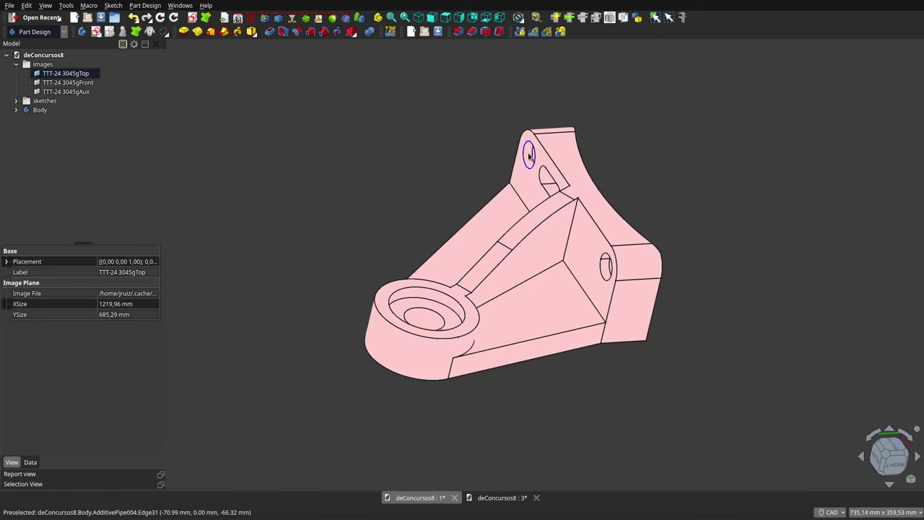
left_click(528, 157)
key("2")
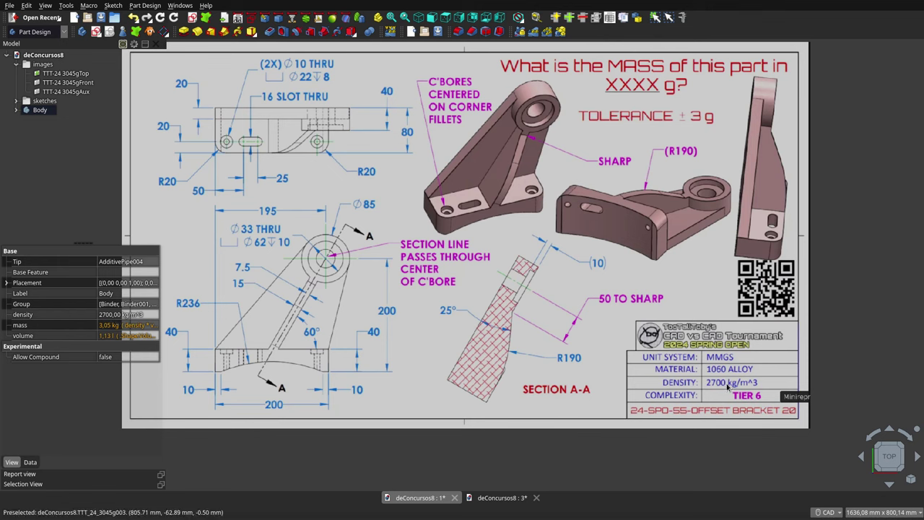
Set the Body's volume expression to .Shape.Volume and its mass to density * volume.
left_click(121, 336)
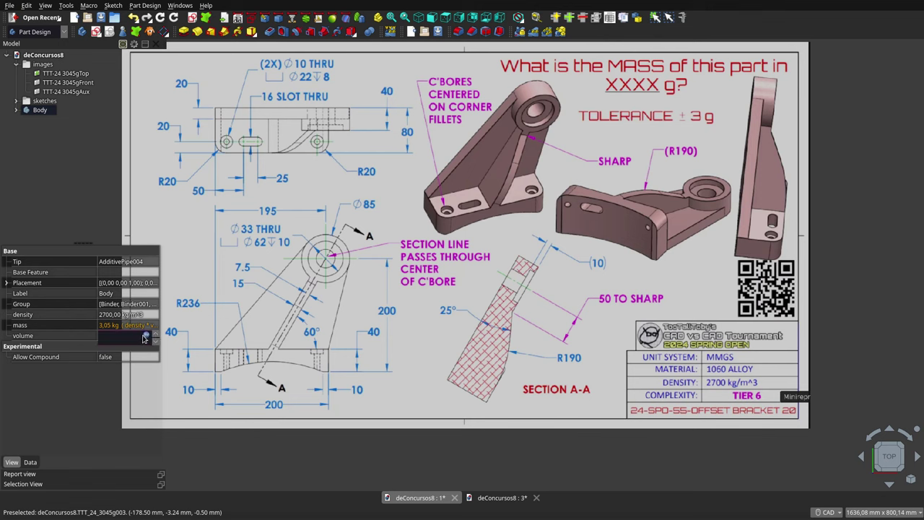
left_click(146, 337)
type(".Shape.Volume")
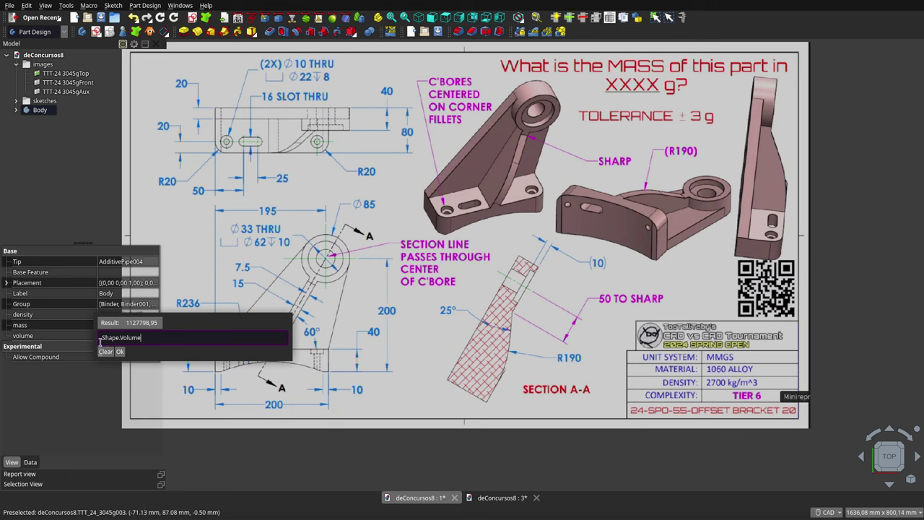
left_click(120, 352)
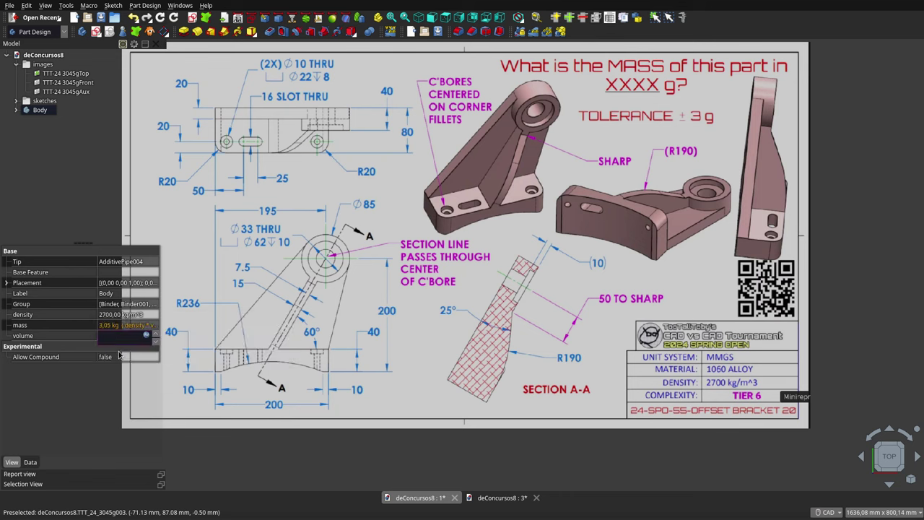
left_click(110, 327)
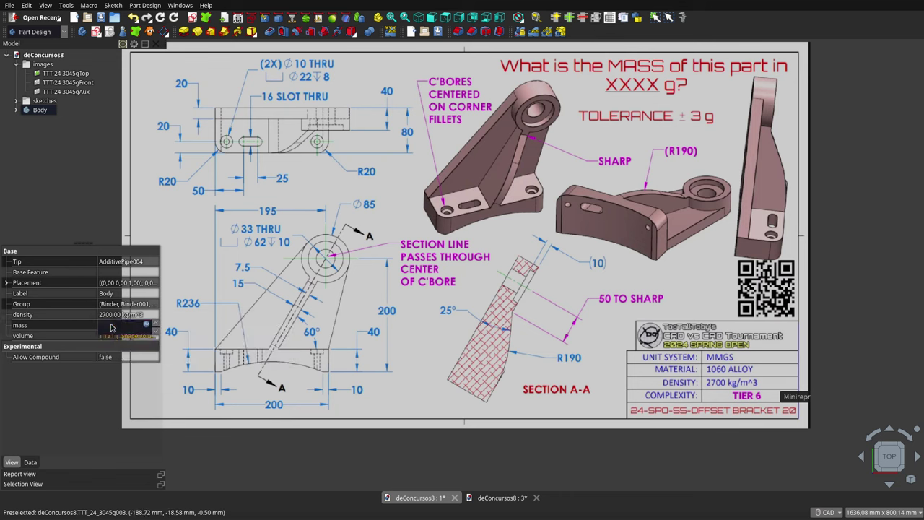
left_click(144, 325)
type("density * volume")
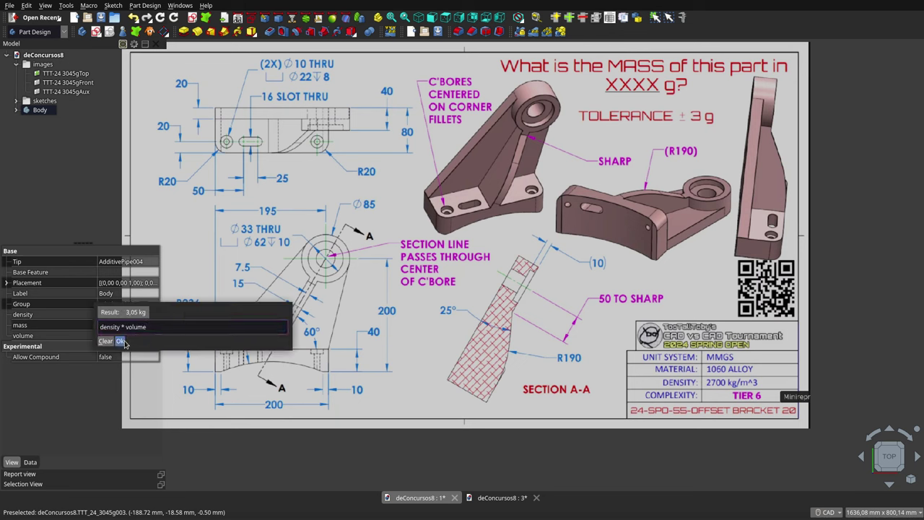
left_click(121, 342)
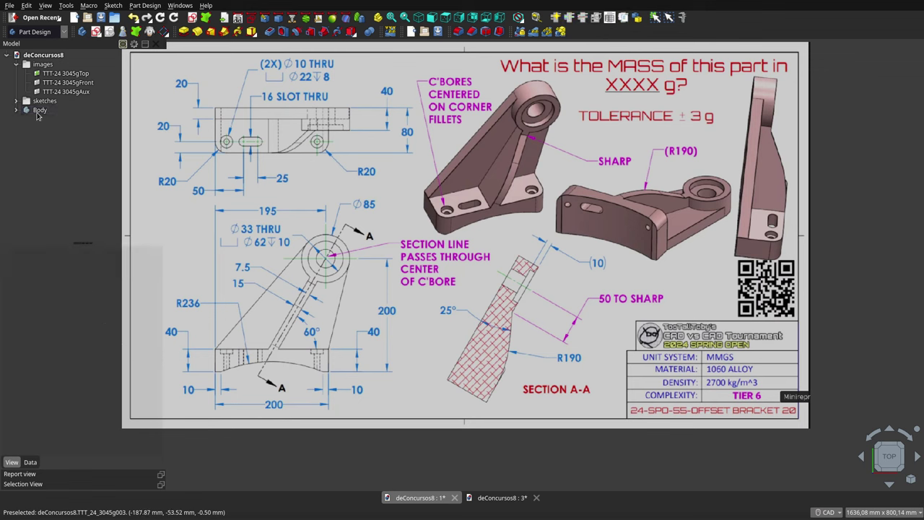
Reselect the Body and confirm the mass formula evaluates to 3,045 kg.
left_click(50, 81)
left_click(39, 110)
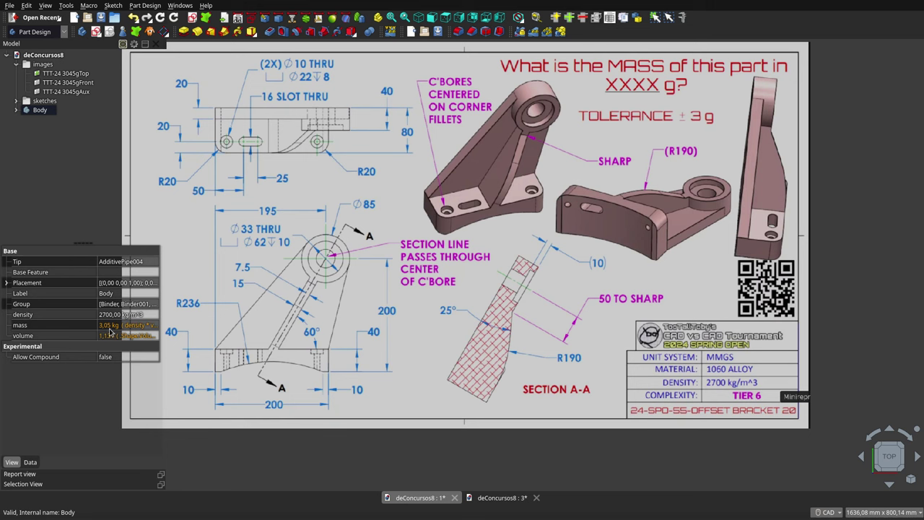
left_click(70, 74)
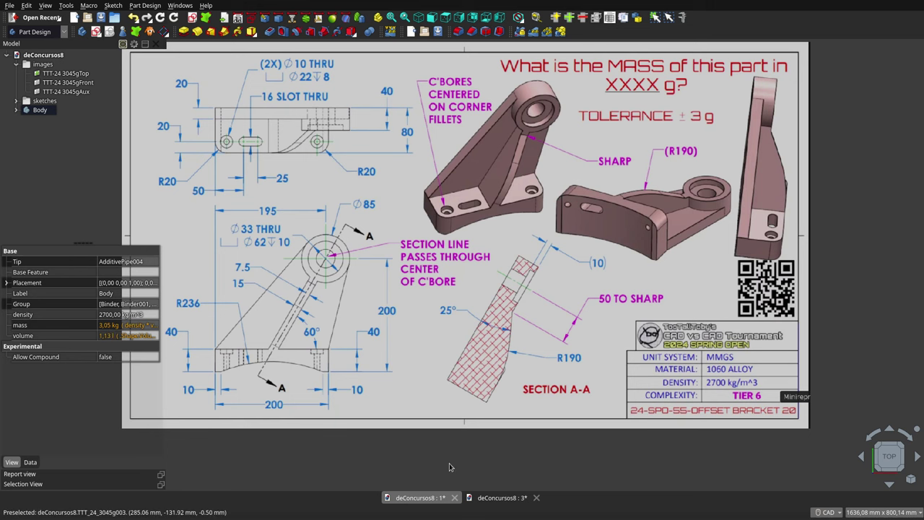
left_click(129, 326)
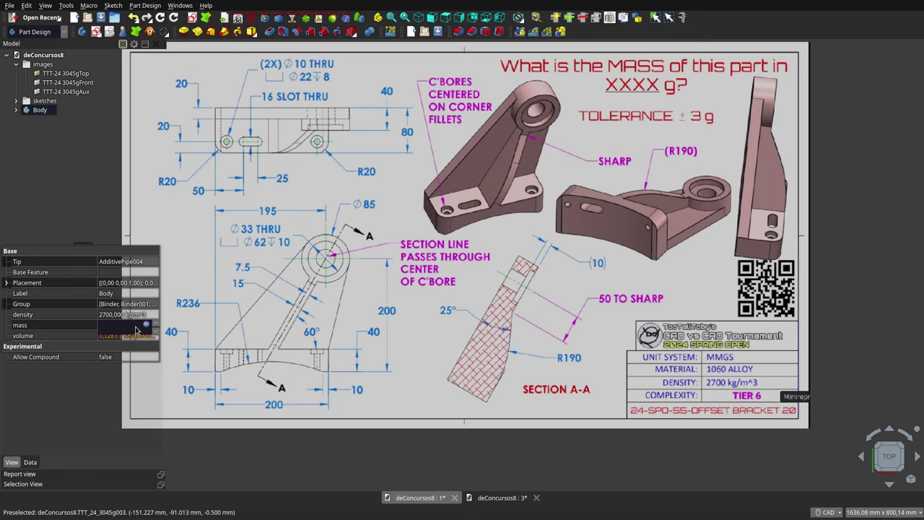
left_click(149, 326)
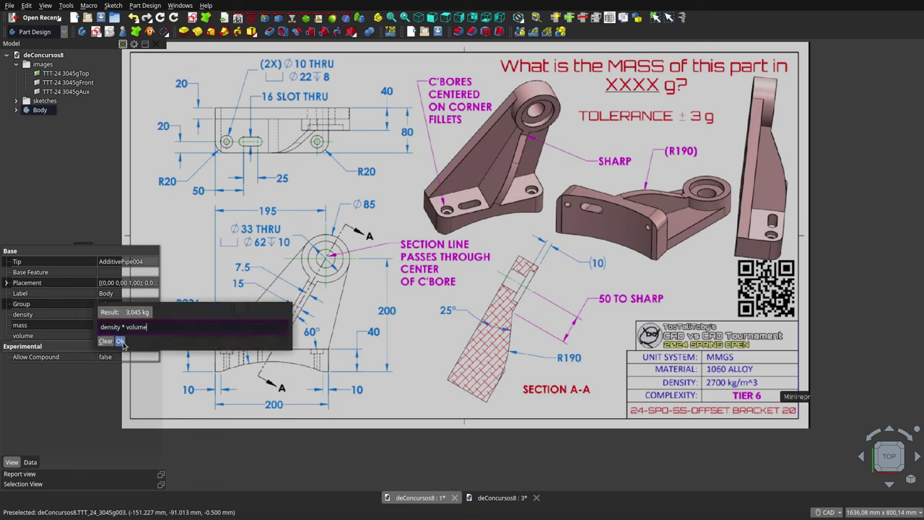
left_click(121, 341)
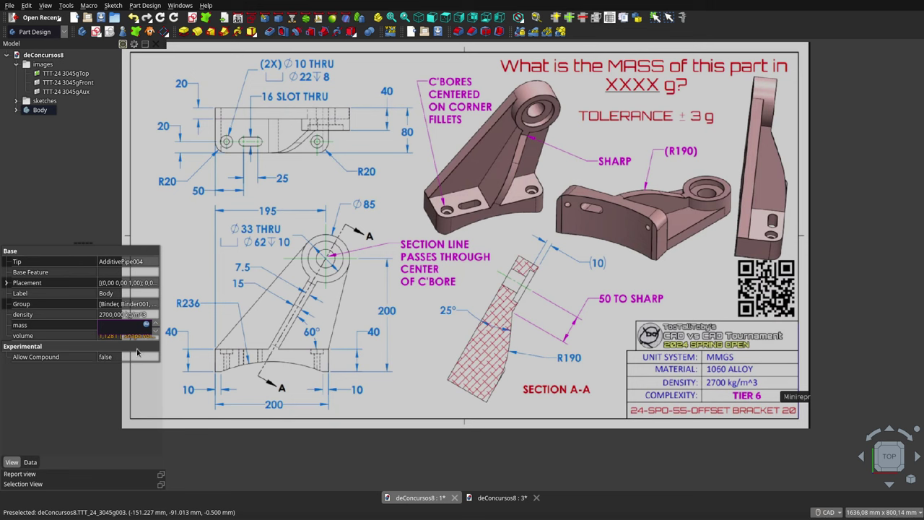
left_click(52, 83)
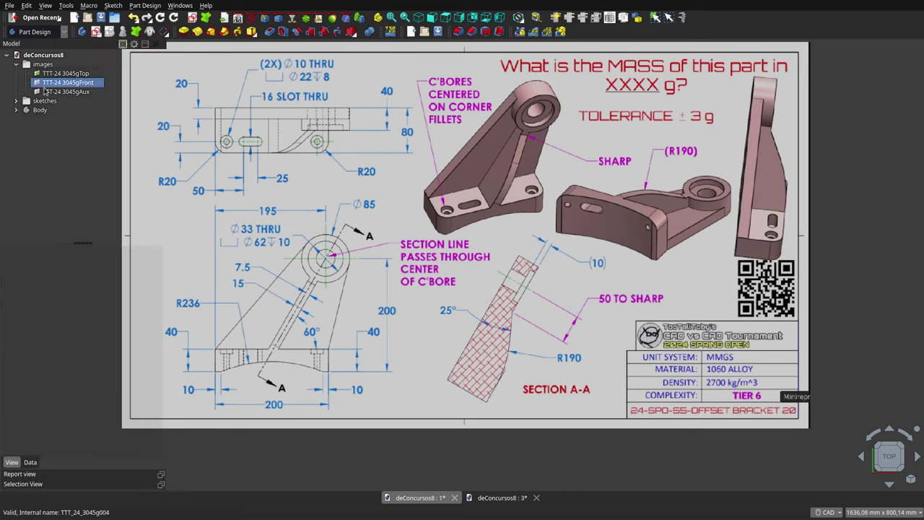
Select the Body and zoom around the view to compare the bracket with the drawing.
left_click(39, 110)
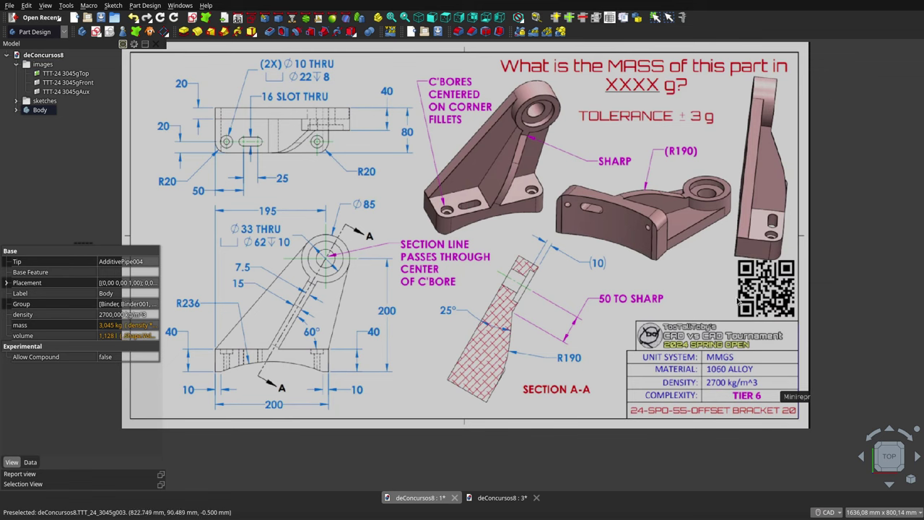
scroll(623, 304, "down", 1)
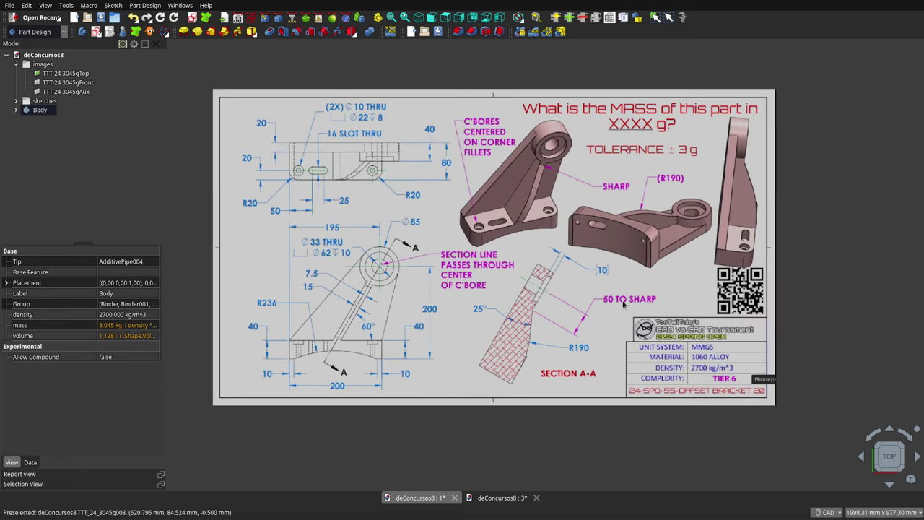
scroll(469, 231, "up", 1)
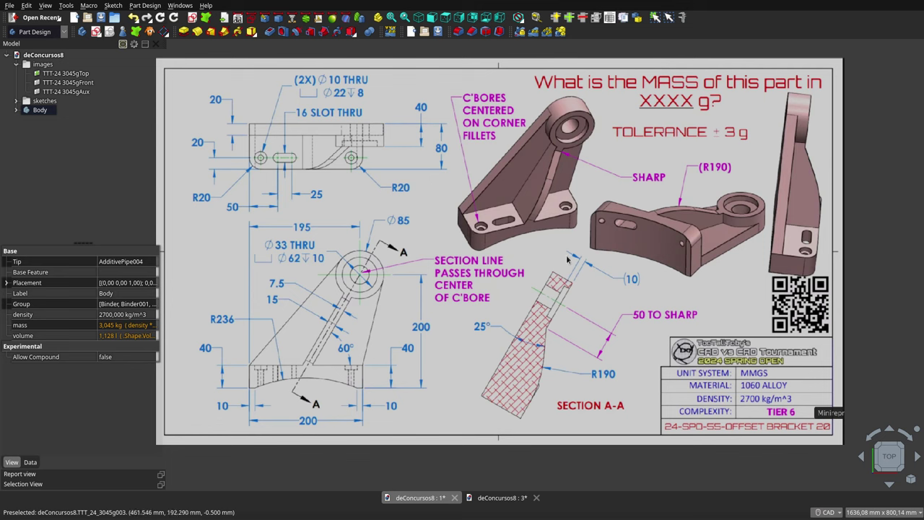
scroll(570, 261, "down", 1)
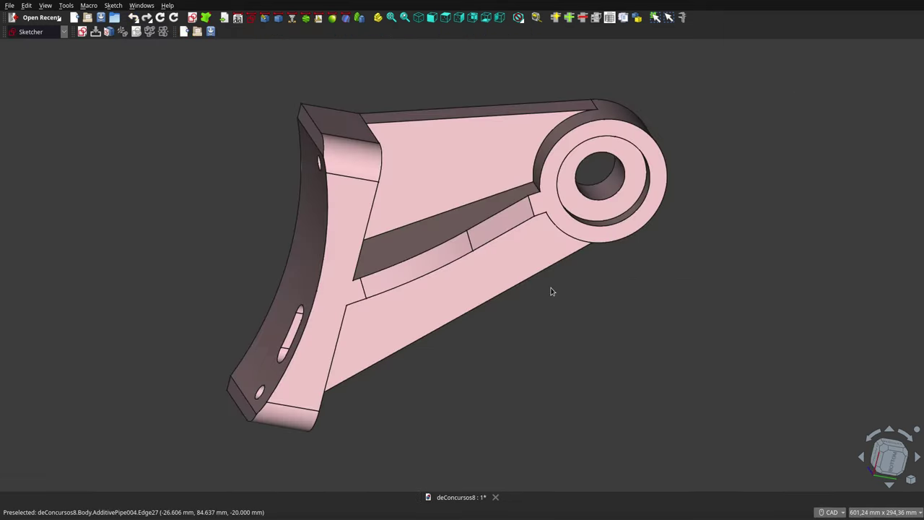
mouse_move(470, 172)
middle_mouse_down()
mouse_move(534, 251)
mouse_move(627, 252)
mouse_move(645, 215)
mouse_move(647, 183)
mouse_move(619, 133)
mouse_move(553, 98)
mouse_move(472, 93)
mouse_move(460, 116)
middle_mouse_up()
scroll(451, 246, "up", 2)
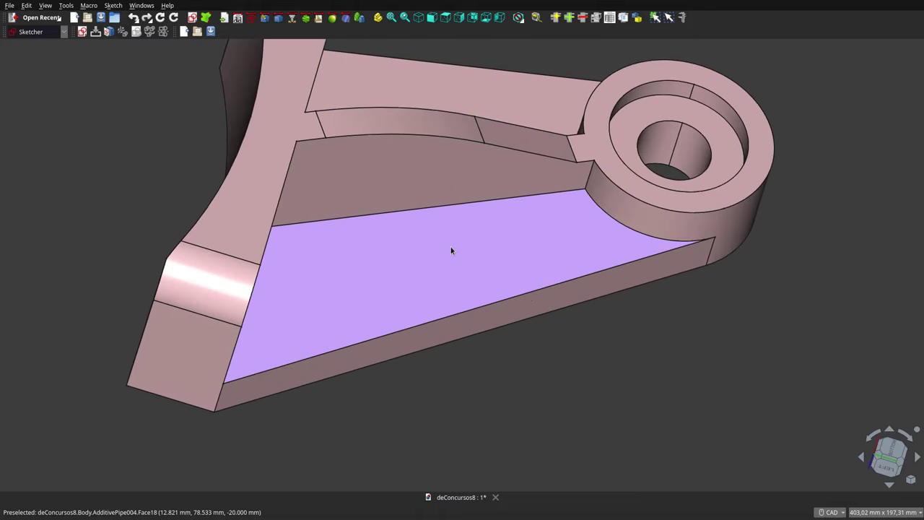
scroll(450, 246, "up", 2)
mouse_move(448, 232)
middle_mouse_down()
mouse_move(437, 178)
mouse_move(491, 122)
mouse_move(493, 161)
mouse_move(578, 192)
mouse_move(592, 210)
mouse_move(560, 151)
mouse_move(577, 113)
middle_mouse_up()
scroll(593, 210, "down", 3)
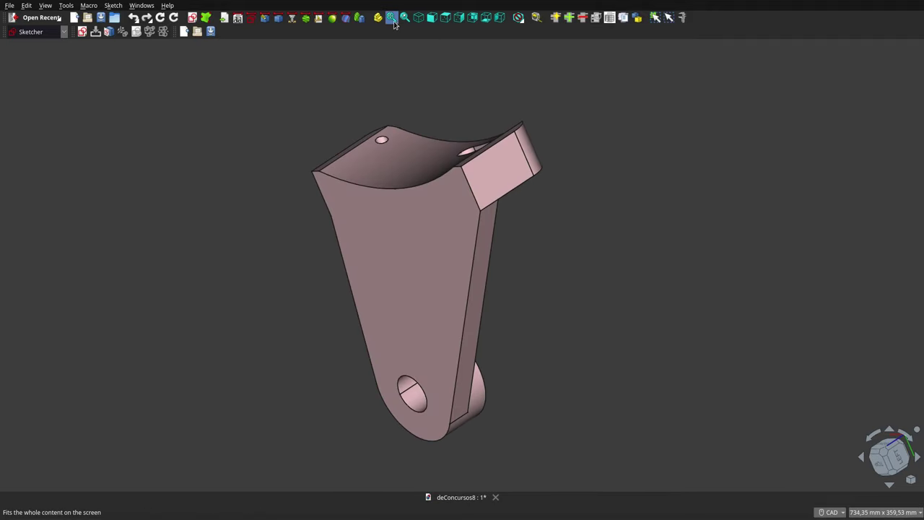
left_click(391, 16)
mouse_move(420, 80)
middle_mouse_down()
mouse_move(397, 167)
mouse_move(190, 137)
middle_mouse_up()
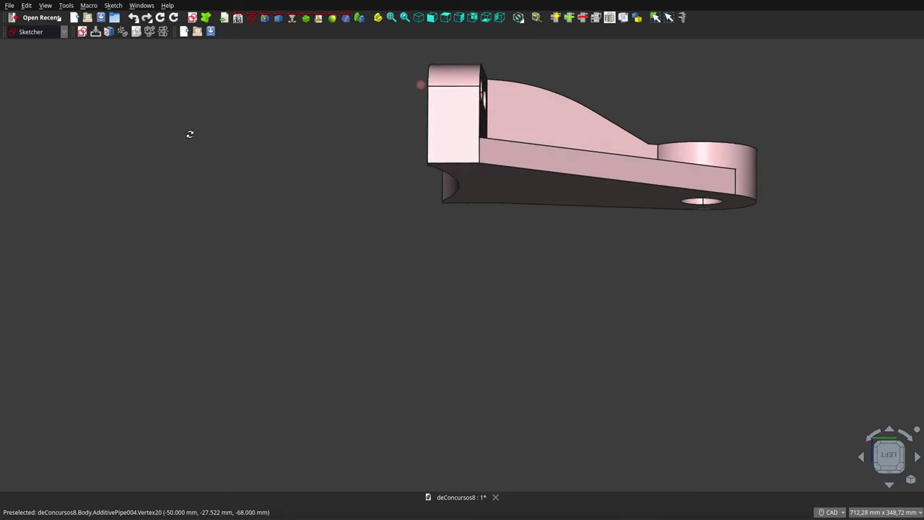
mouse_move(554, 131)
middle_mouse_down()
mouse_move(504, 175)
mouse_move(462, 296)
middle_mouse_up()
mouse_move(569, 147)
middle_mouse_down()
mouse_move(567, 127)
mouse_move(568, 159)
mouse_move(540, 189)
mouse_move(470, 224)
mouse_move(563, 258)
mouse_move(470, 310)
mouse_move(304, 501)
mouse_move(476, 340)
mouse_move(499, 268)
mouse_move(423, 337)
mouse_move(453, 340)
middle_mouse_up()
scroll(496, 285, "down", 2)
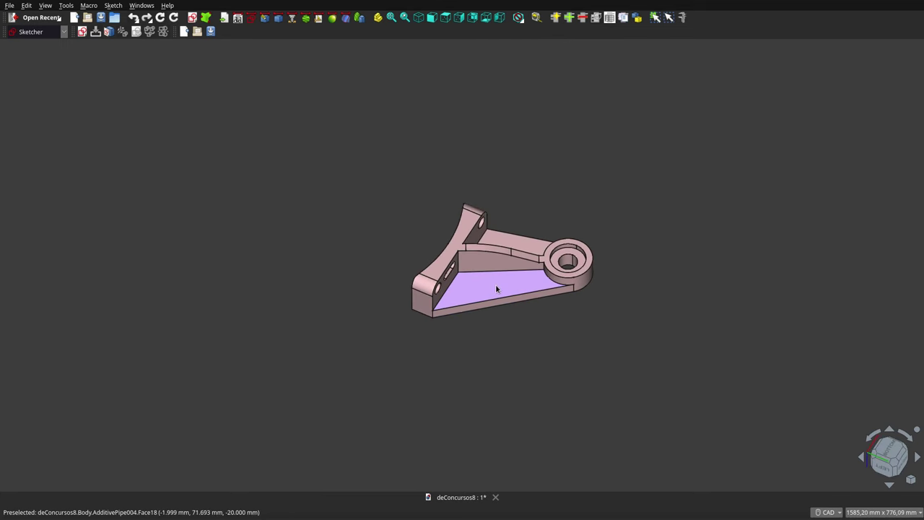
scroll(496, 285, "up", 2)
scroll(496, 287, "up", 1)
scroll(495, 288, "down", 1)
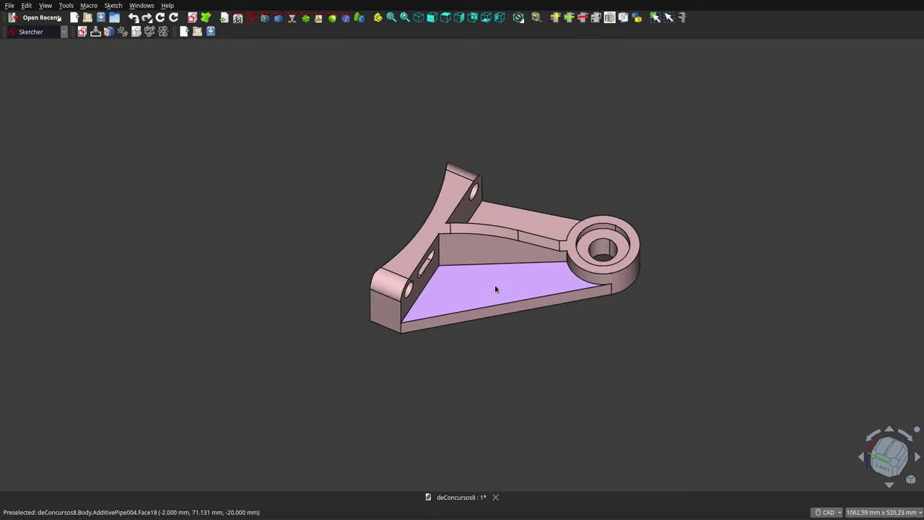
scroll(494, 289, "down", 2)
scroll(495, 289, "down", 3)
scroll(495, 296, "up", 2)
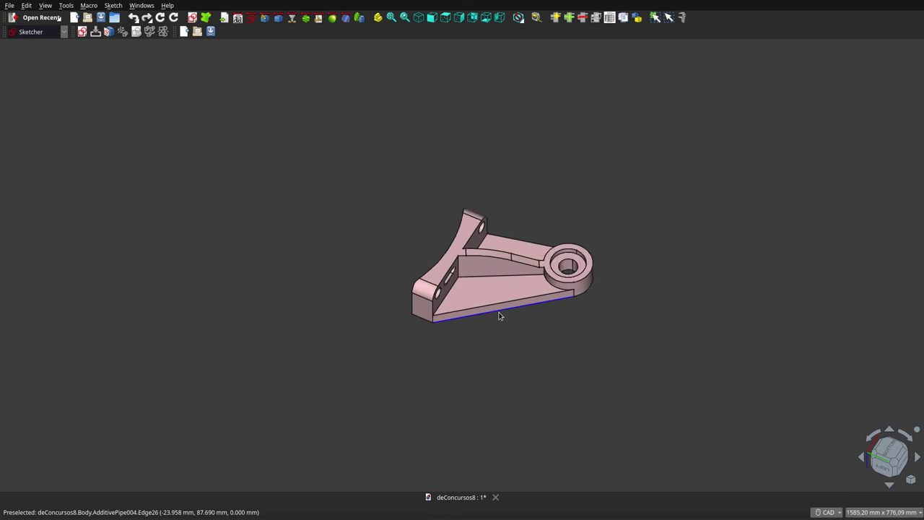